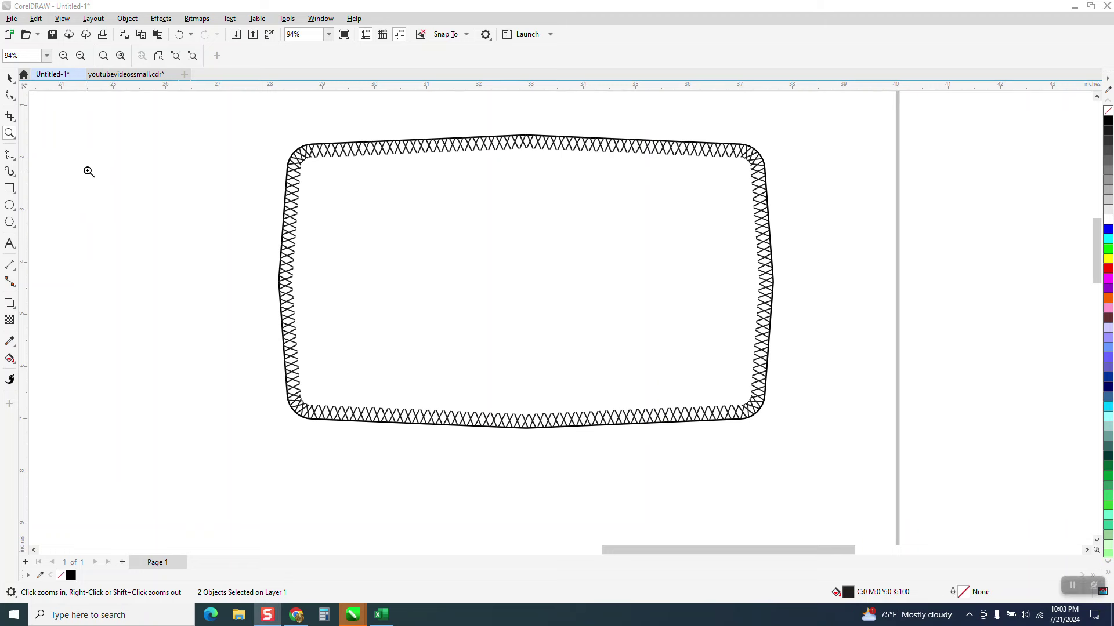
Examine the rounded corner of the finished X-stitch border, comparing how the stitches meet the frame outline
{"action": "left_click", "coordinate": [10, 133]}
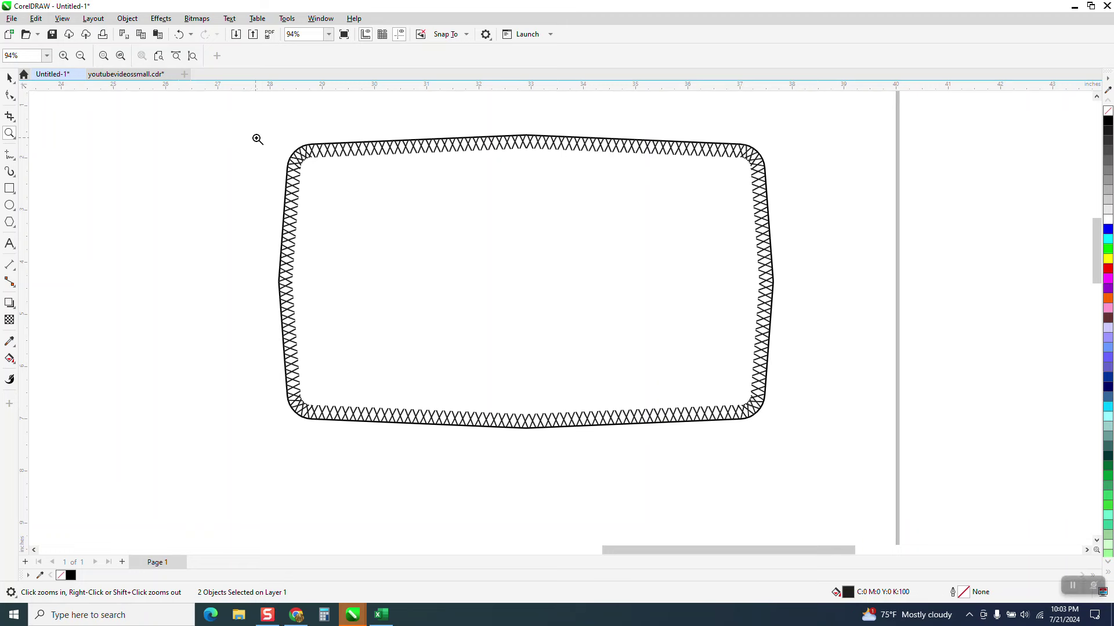
{"action": "left_click_drag", "start_coordinate": [261, 137], "coordinate": [352, 187]}
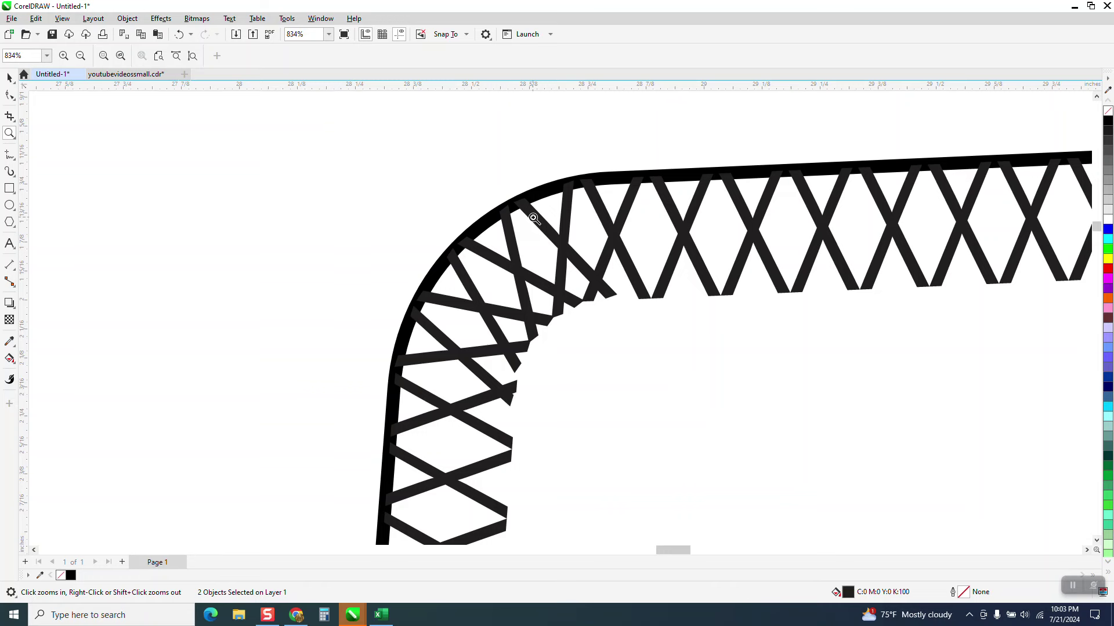
{"action": "scroll", "coordinate": [534, 218], "scroll_direction": "down", "scroll_amount": 3}
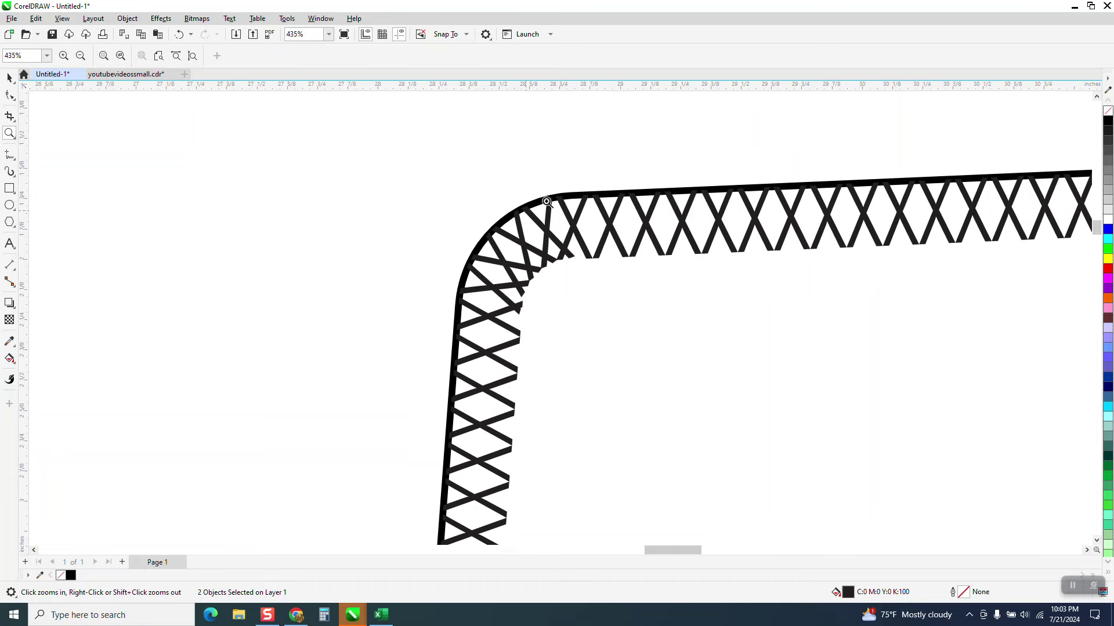
{"action": "scroll", "coordinate": [505, 186], "scroll_direction": "down", "scroll_amount": 2}
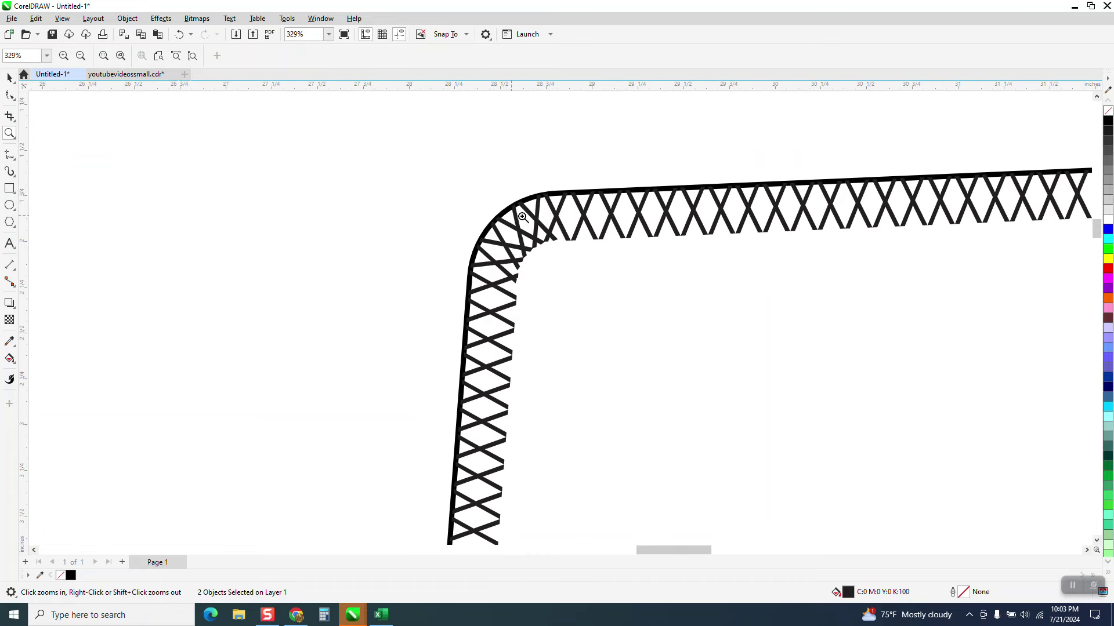
{"action": "scroll", "coordinate": [529, 200], "scroll_direction": "down", "scroll_amount": 1}
{"action": "scroll", "coordinate": [540, 194], "scroll_direction": "down", "scroll_amount": 1}
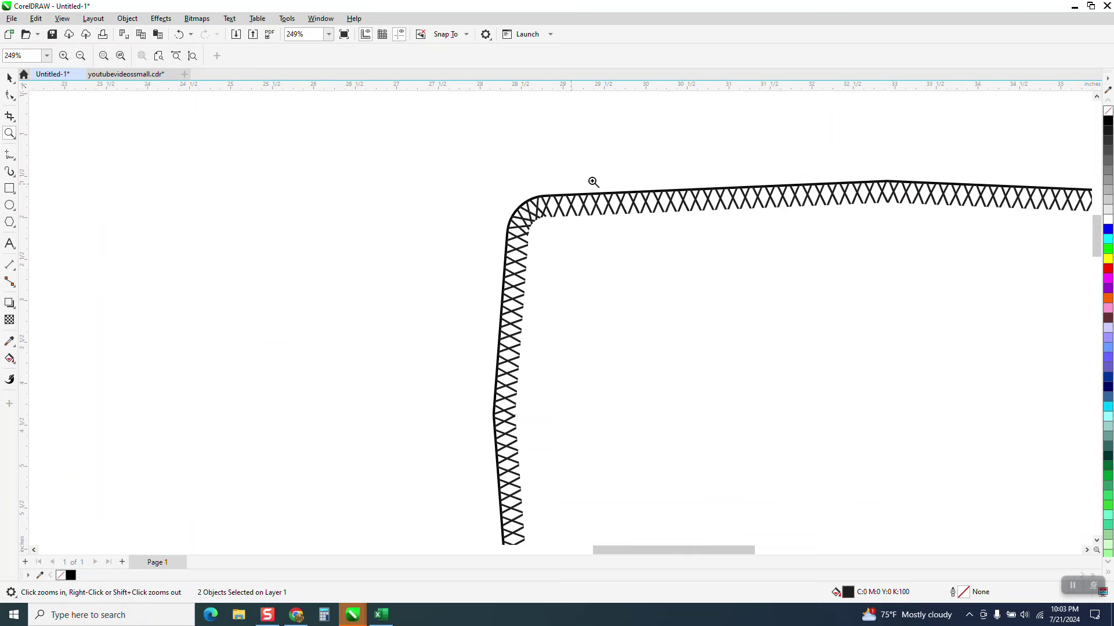
{"action": "scroll", "coordinate": [589, 183], "scroll_direction": "down", "scroll_amount": 5}
{"action": "scroll", "coordinate": [536, 191], "scroll_direction": "down", "scroll_amount": 1}
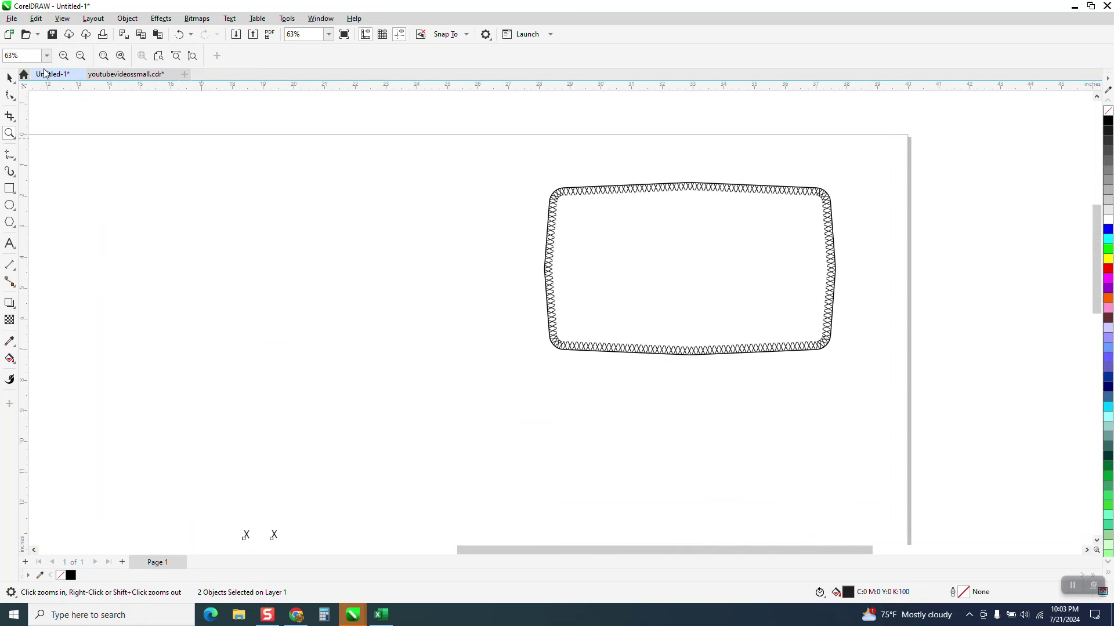
Delete the finished black frame together with its X-stitch border
{"action": "left_click_drag", "start_coordinate": [517, 145], "coordinate": [914, 415]}
{"action": "key", "text": "Delete"}
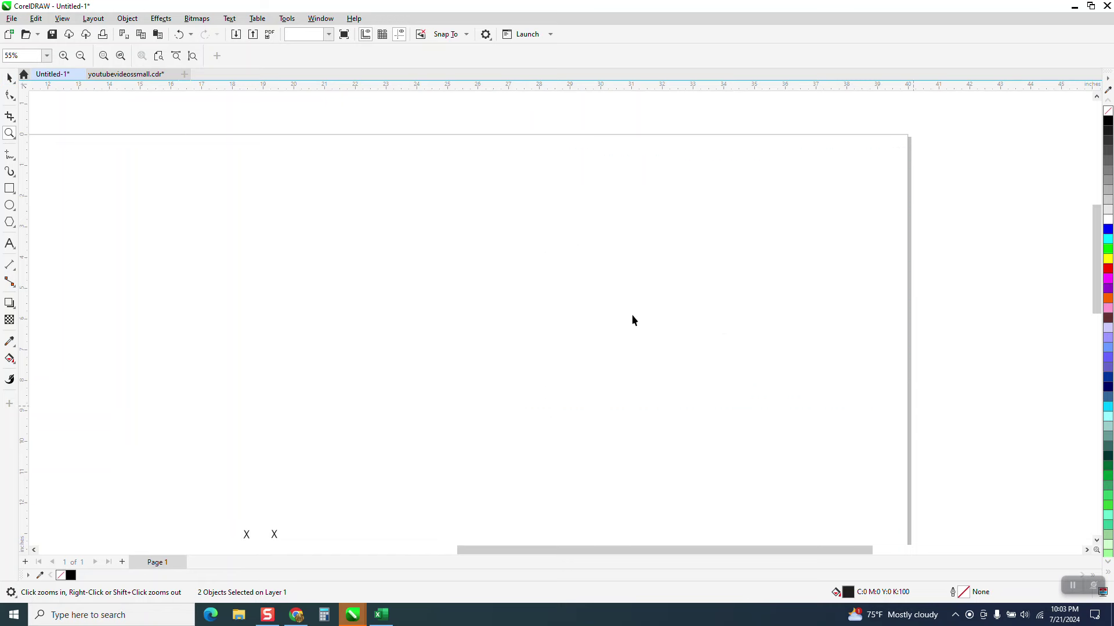
{"action": "scroll", "coordinate": [571, 279], "scroll_direction": "down", "scroll_amount": 2}
{"action": "key", "text": "space"}
{"action": "scroll", "coordinate": [585, 282], "scroll_direction": "down", "scroll_amount": 2}
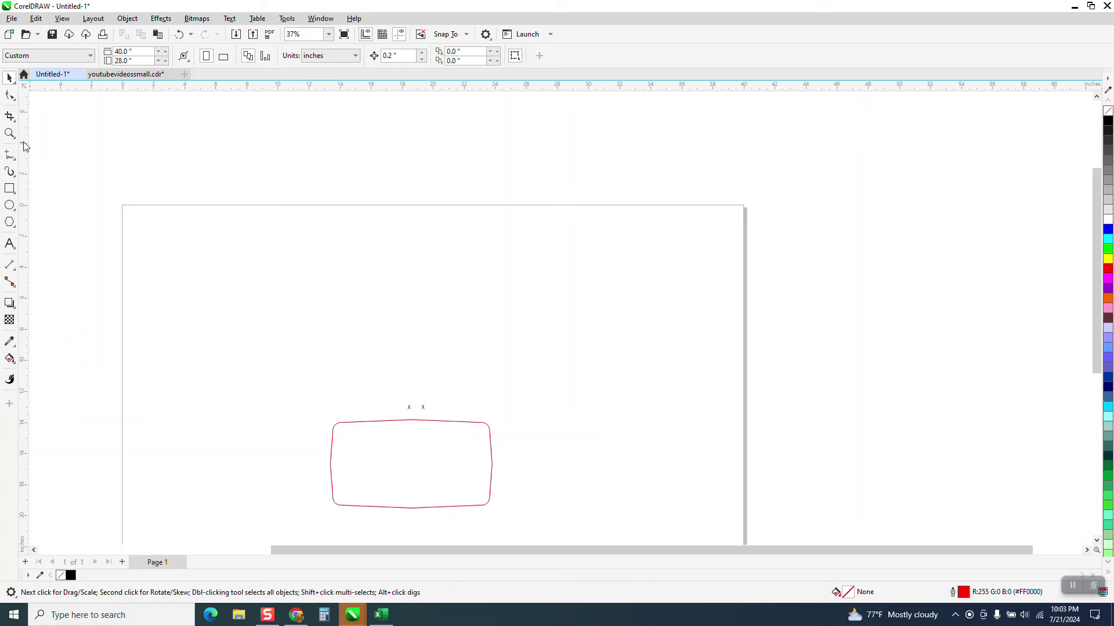
Blend the two X letters above the red frame using 148 steps
{"action": "left_click", "coordinate": [9, 134]}
{"action": "left_click_drag", "start_coordinate": [298, 387], "coordinate": [626, 527]}
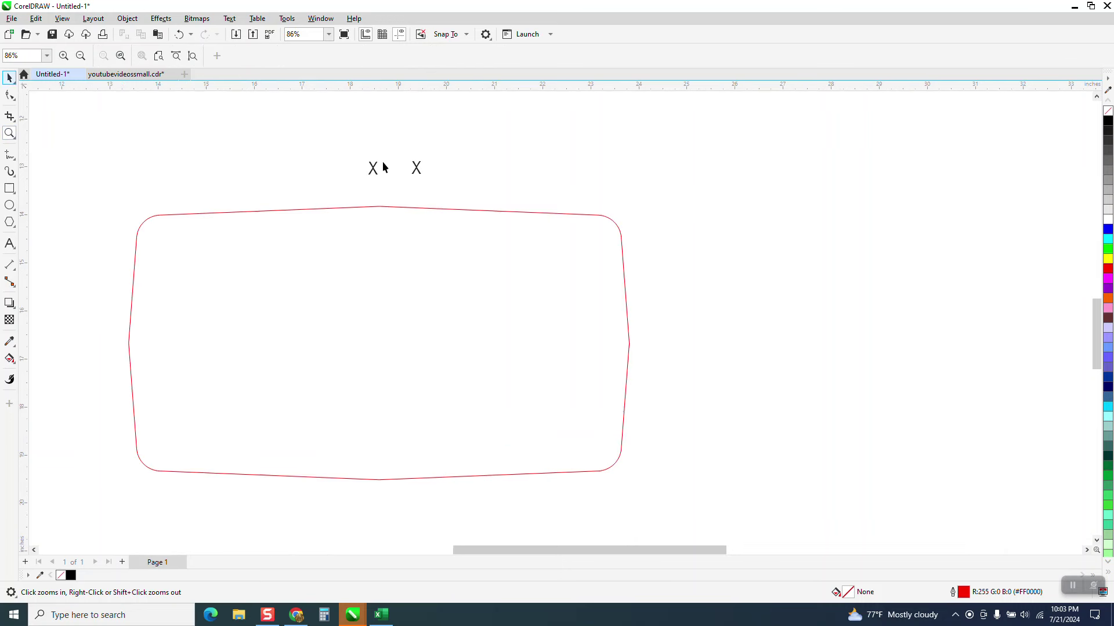
{"action": "left_click_drag", "start_coordinate": [347, 148], "coordinate": [444, 193]}
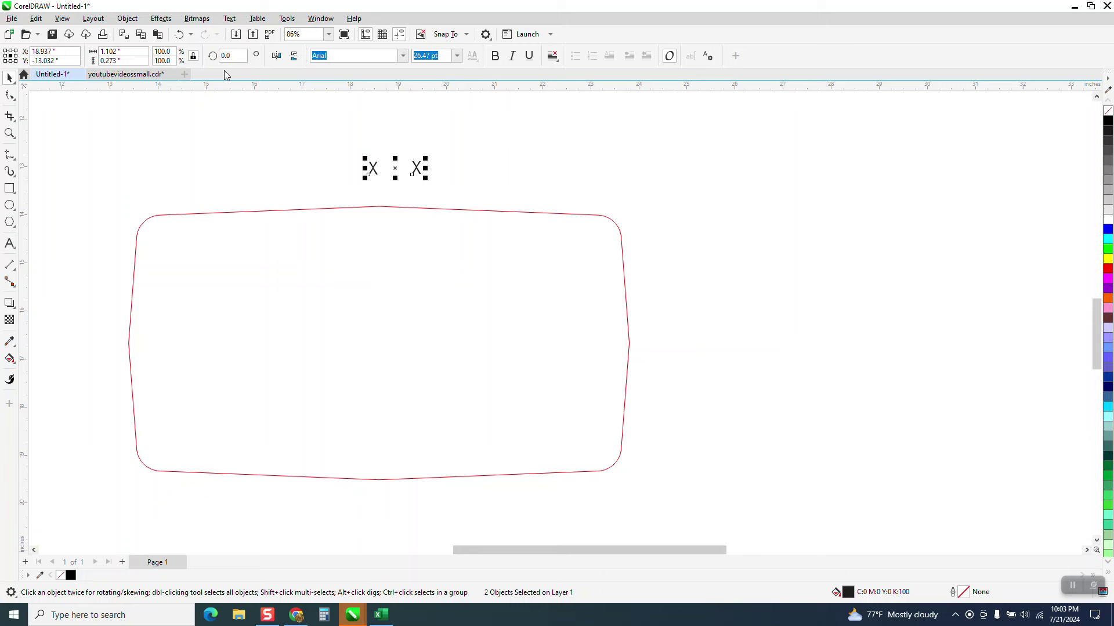
{"action": "left_click", "coordinate": [161, 18]}
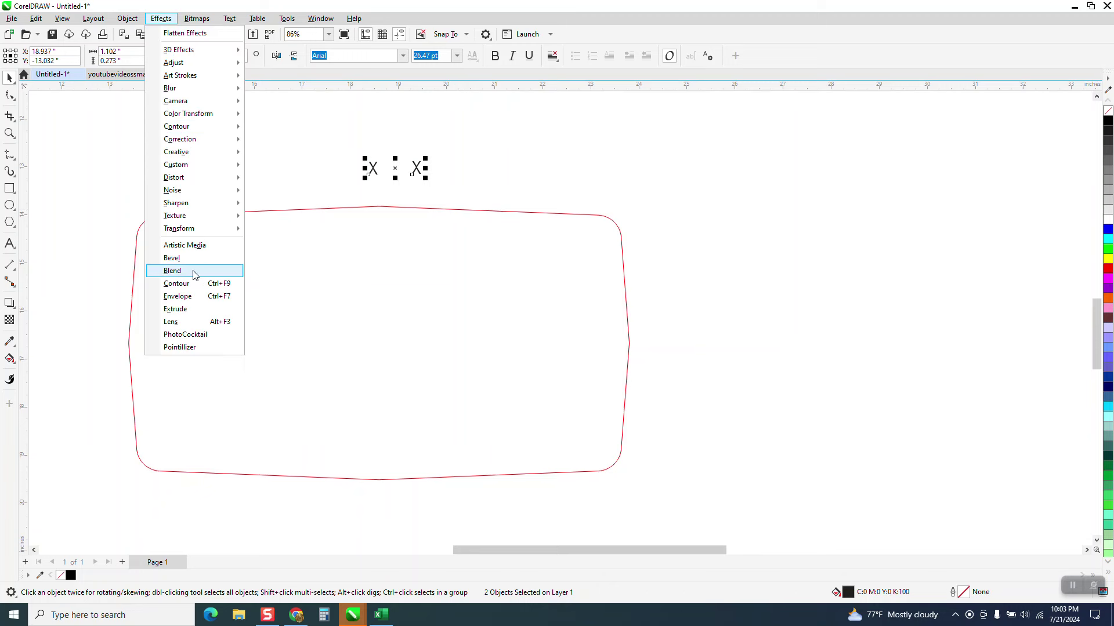
{"action": "left_click", "coordinate": [186, 271]}
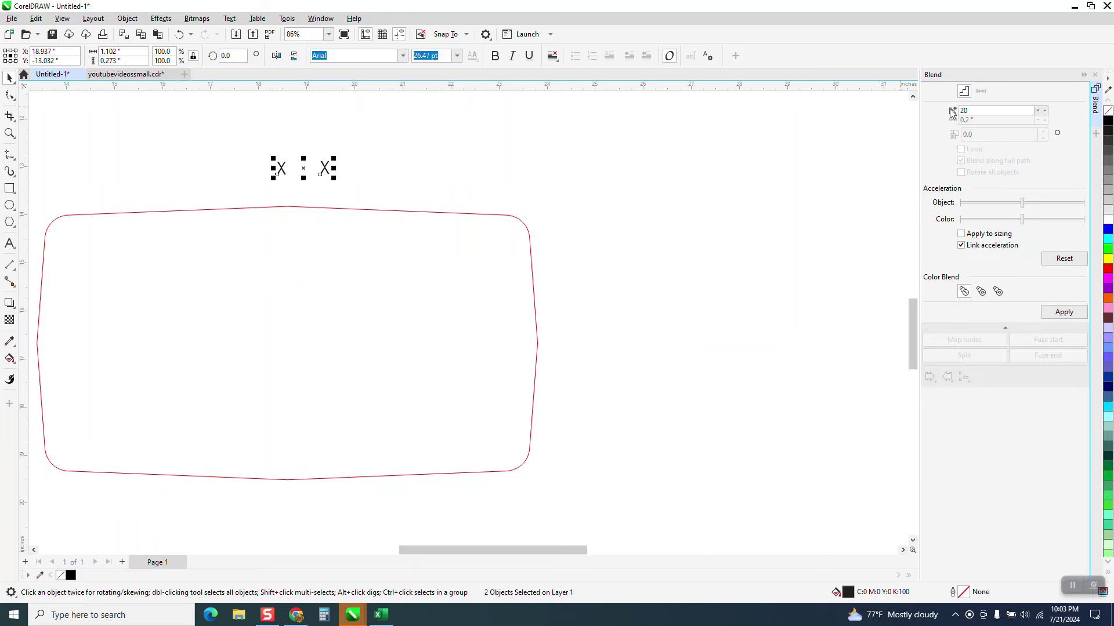
{"action": "type", "text": "148"}
{"action": "left_click", "coordinate": [1063, 312]}
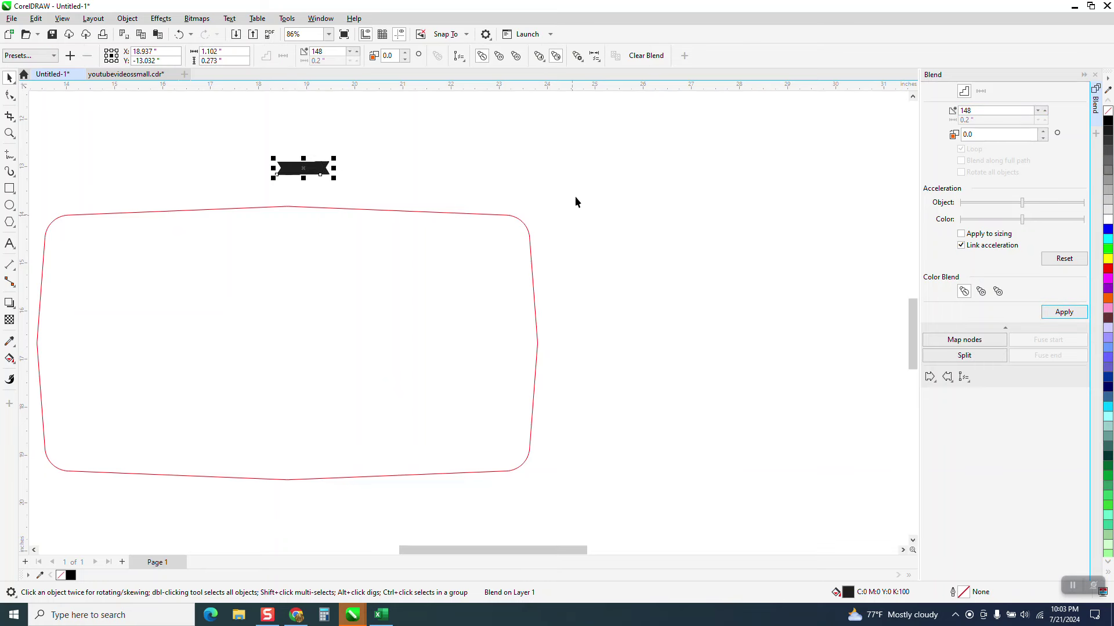
Attach the X blend to the red frame as its path, blending along the full path and rotating all objects
{"action": "left_click", "coordinate": [967, 381]}
{"action": "left_click", "coordinate": [975, 394]}
{"action": "left_click", "coordinate": [465, 218]}
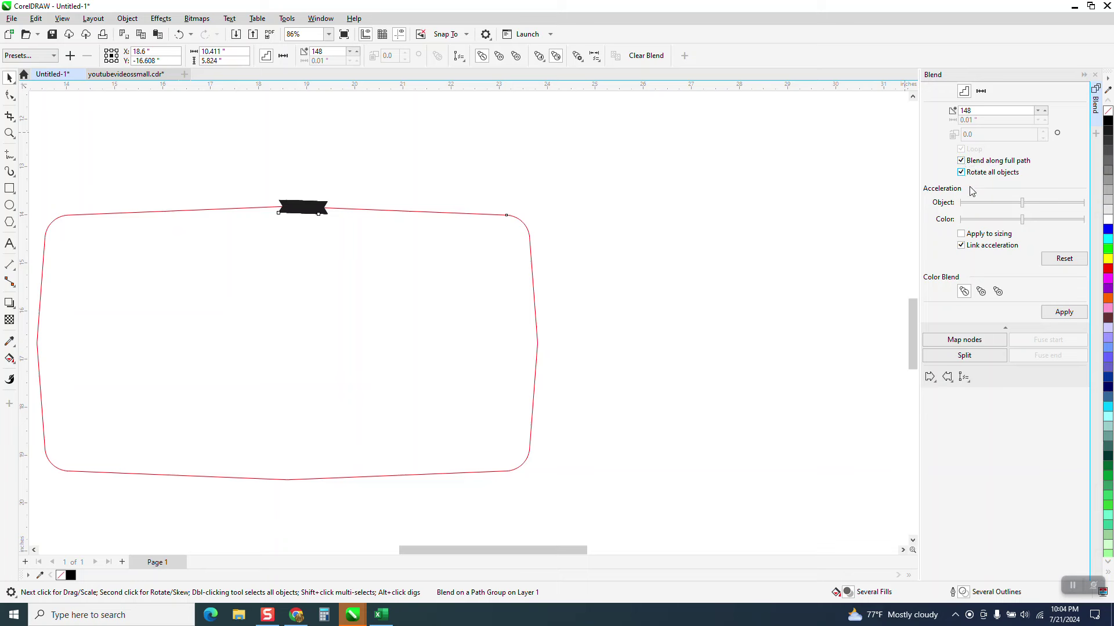
{"action": "left_click", "coordinate": [1067, 314]}
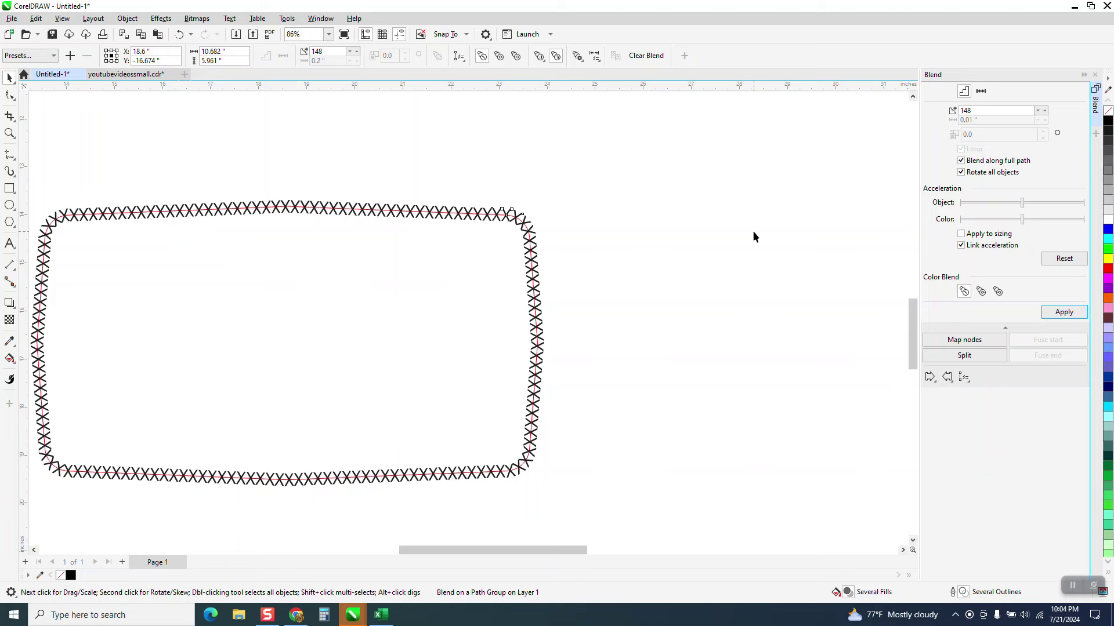
Undo the path attachment and the blend, back to the two separate X letters
{"action": "left_click", "coordinate": [9, 116]}
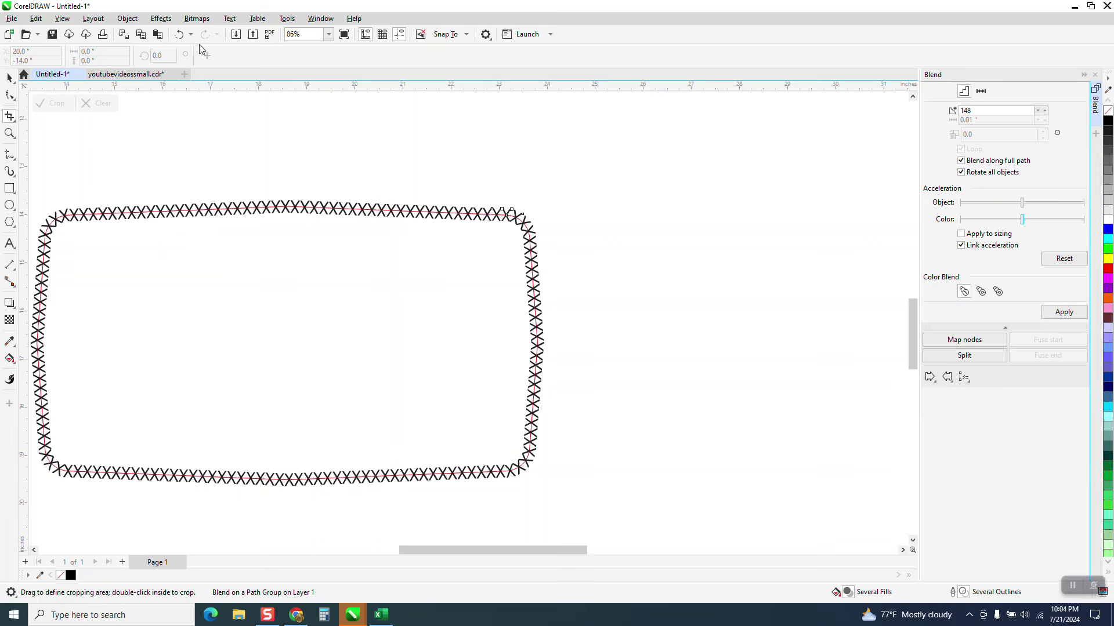
{"action": "left_click", "coordinate": [179, 34]}
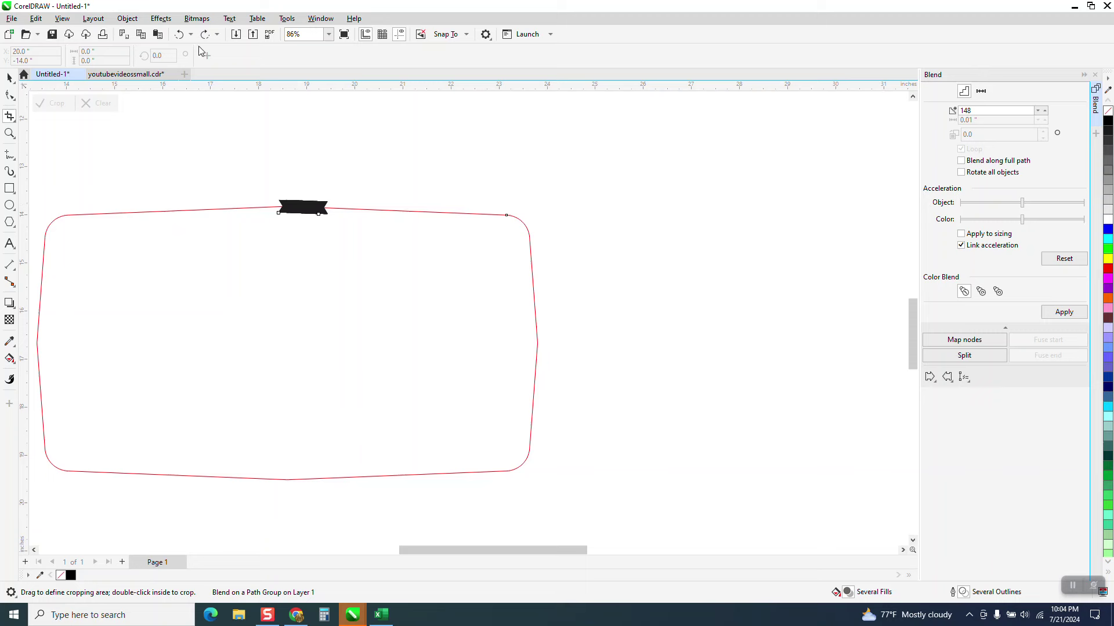
{"action": "left_click", "coordinate": [179, 34]}
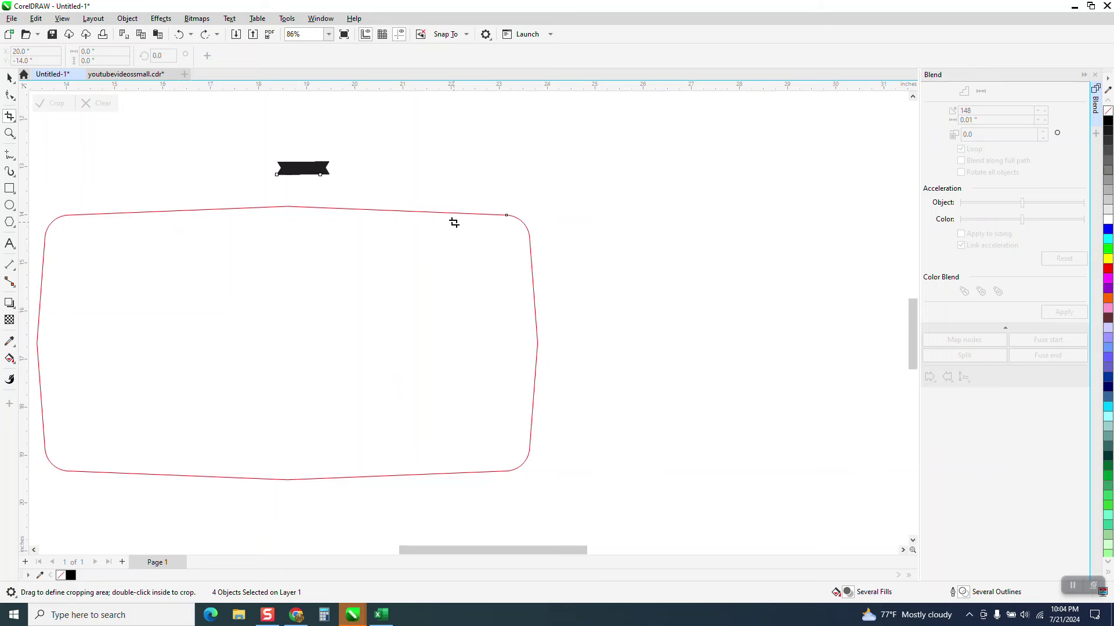
{"action": "left_click", "coordinate": [9, 78]}
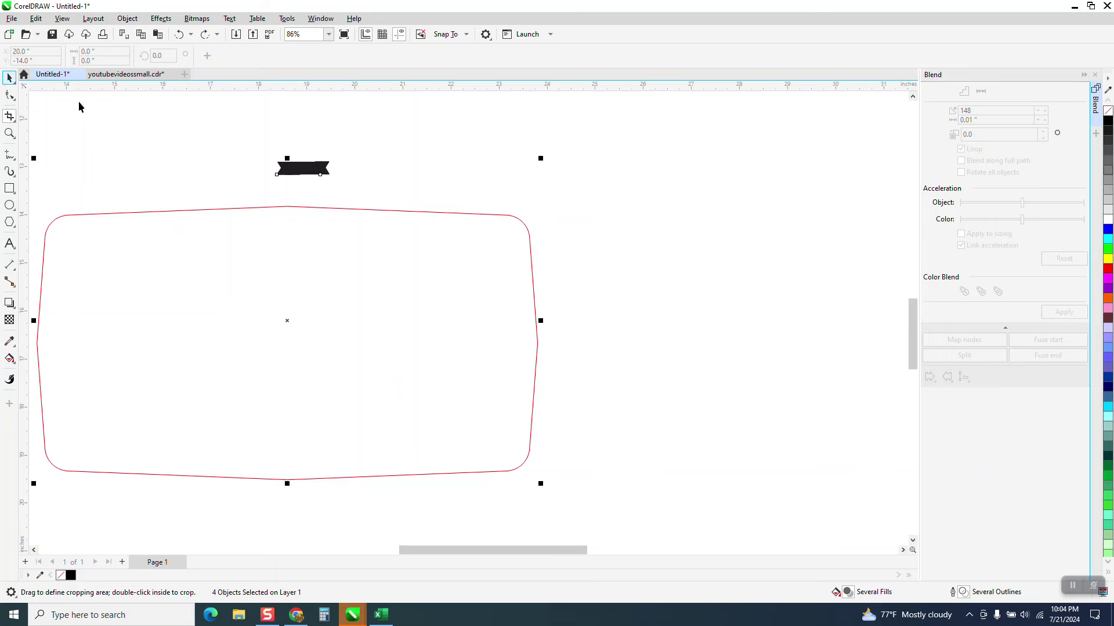
{"action": "key", "text": "space"}
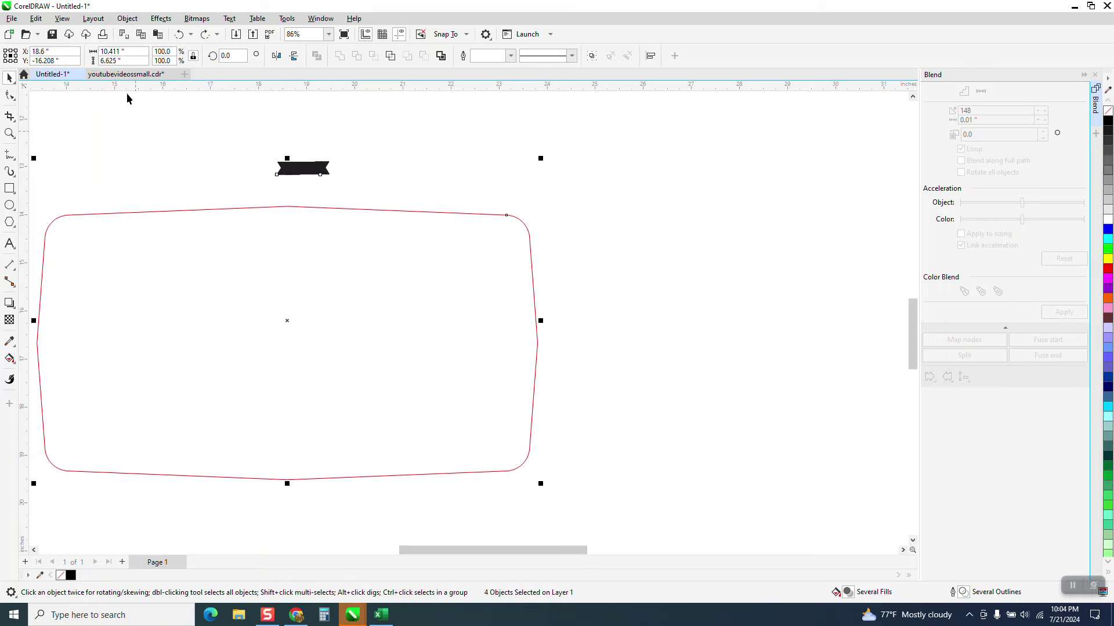
{"action": "left_click", "coordinate": [179, 34]}
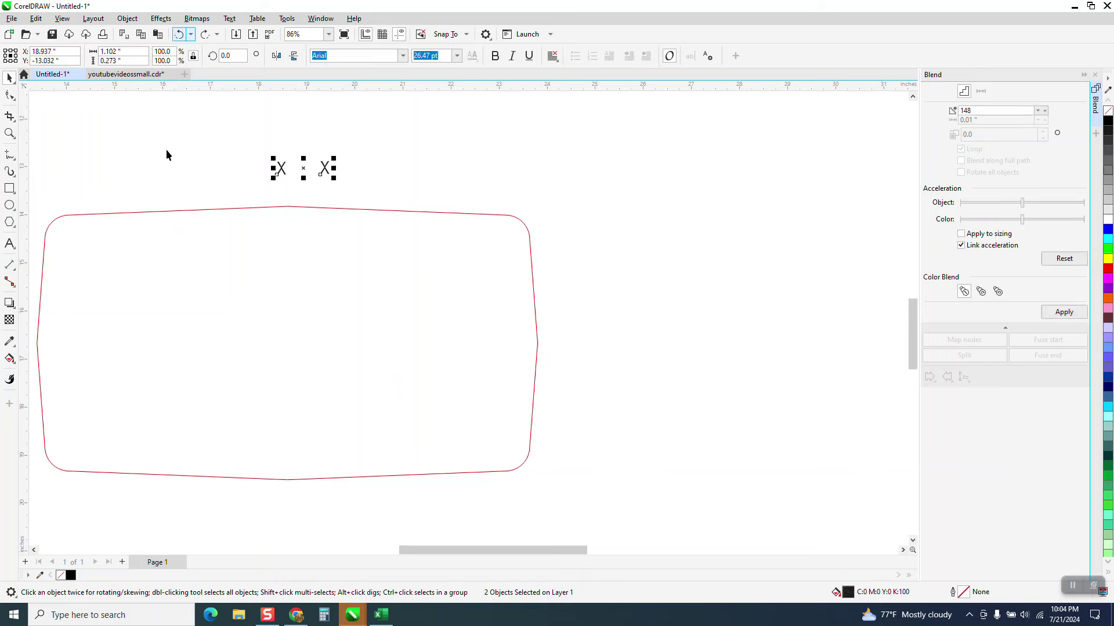
Set the height of the left X above the red frame to 0.25 inches
{"action": "left_click", "coordinate": [84, 128]}
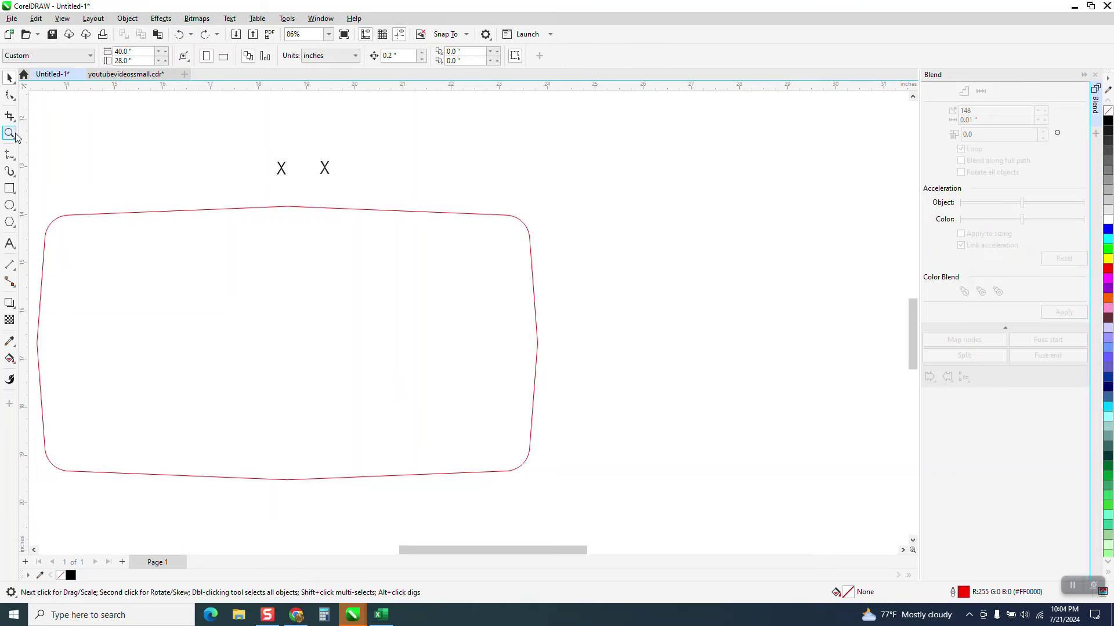
{"action": "left_click", "coordinate": [10, 134]}
{"action": "left_click_drag", "start_coordinate": [255, 155], "coordinate": [350, 192]}
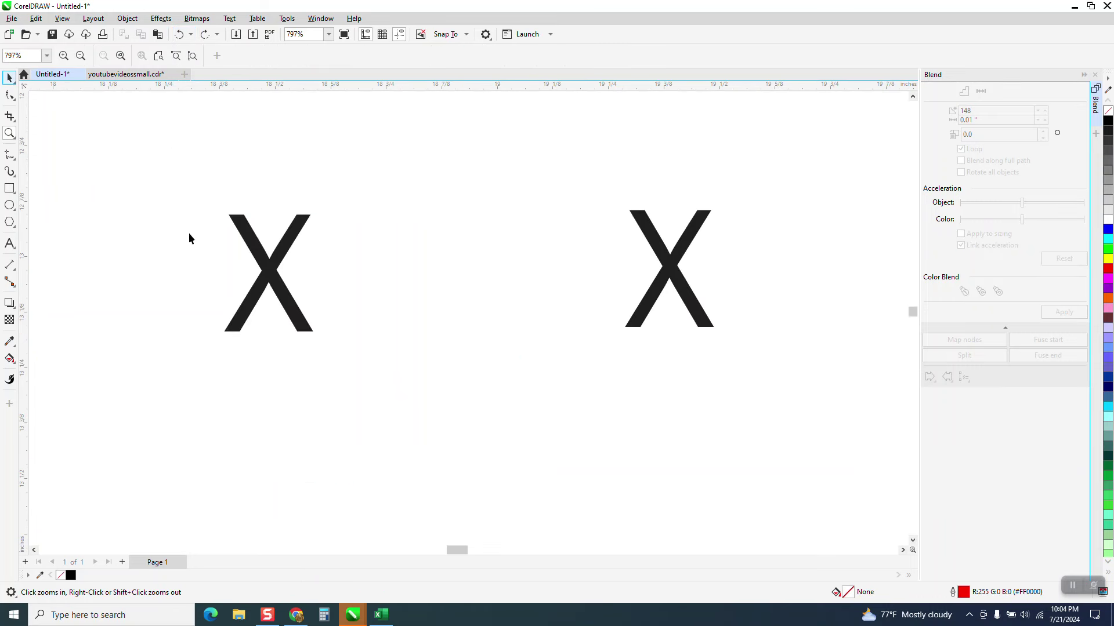
{"action": "key", "text": "space"}
{"action": "left_click", "coordinate": [272, 272]}
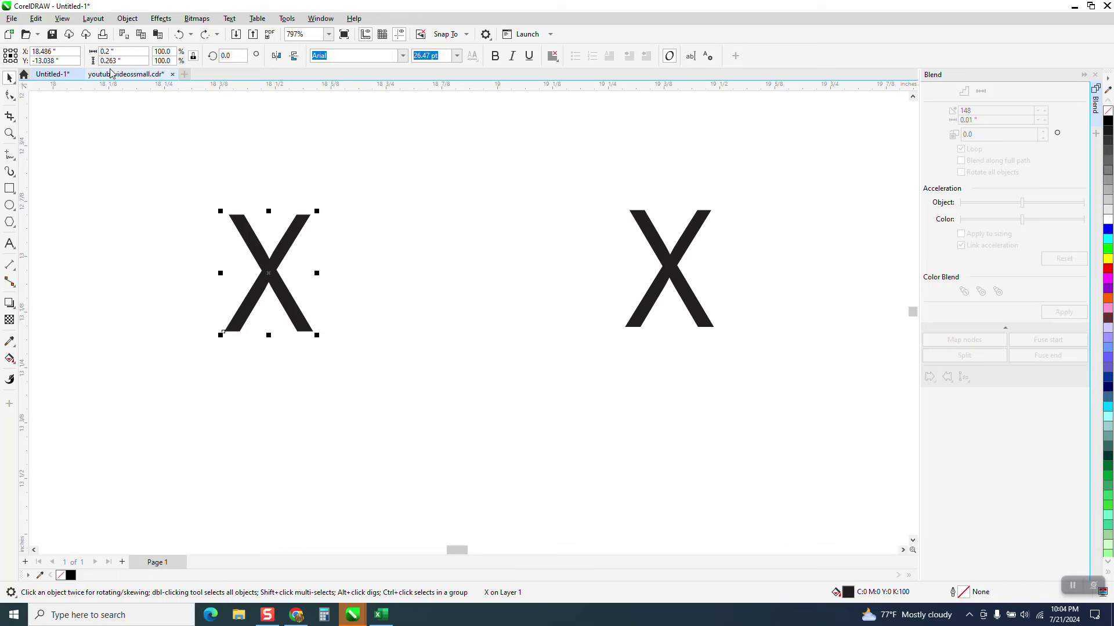
{"action": "left_click", "coordinate": [129, 61]}
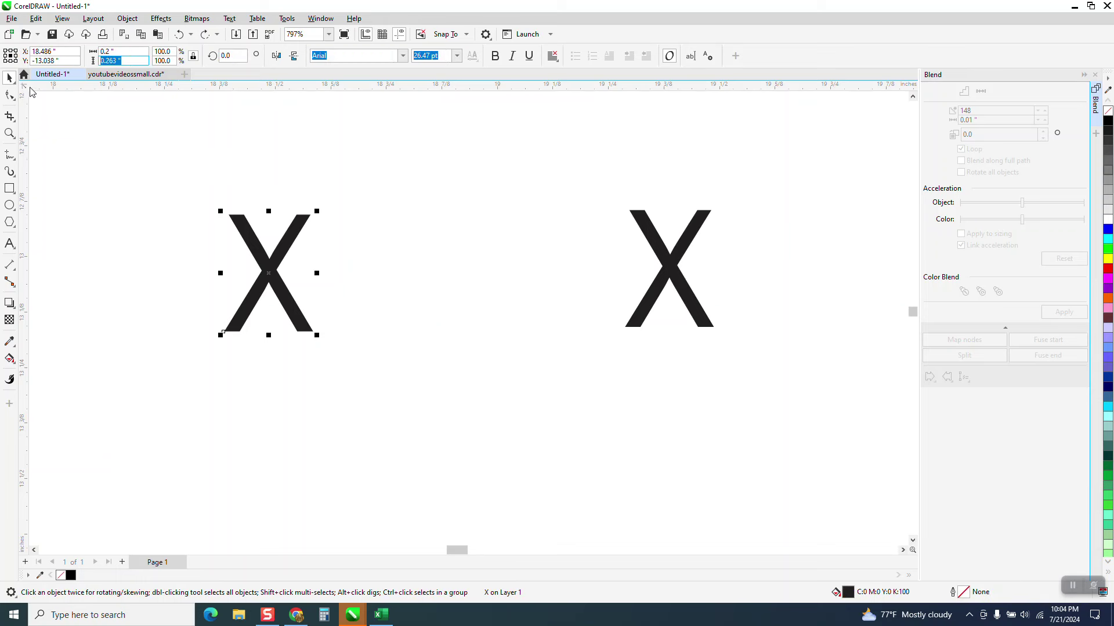
{"action": "type", "text": ".25"}
{"action": "key", "text": "Return"}
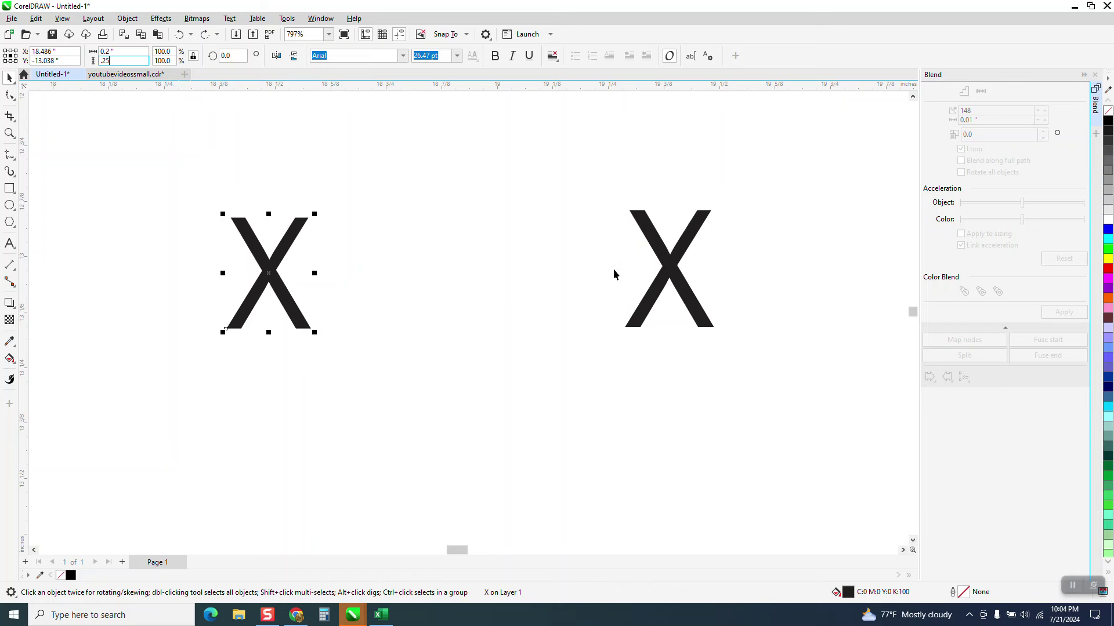
Replace the right X with a copy of the resized X, placed about 0.54 inches to its right
{"action": "left_click", "coordinate": [662, 277]}
{"action": "key", "text": "Delete"}
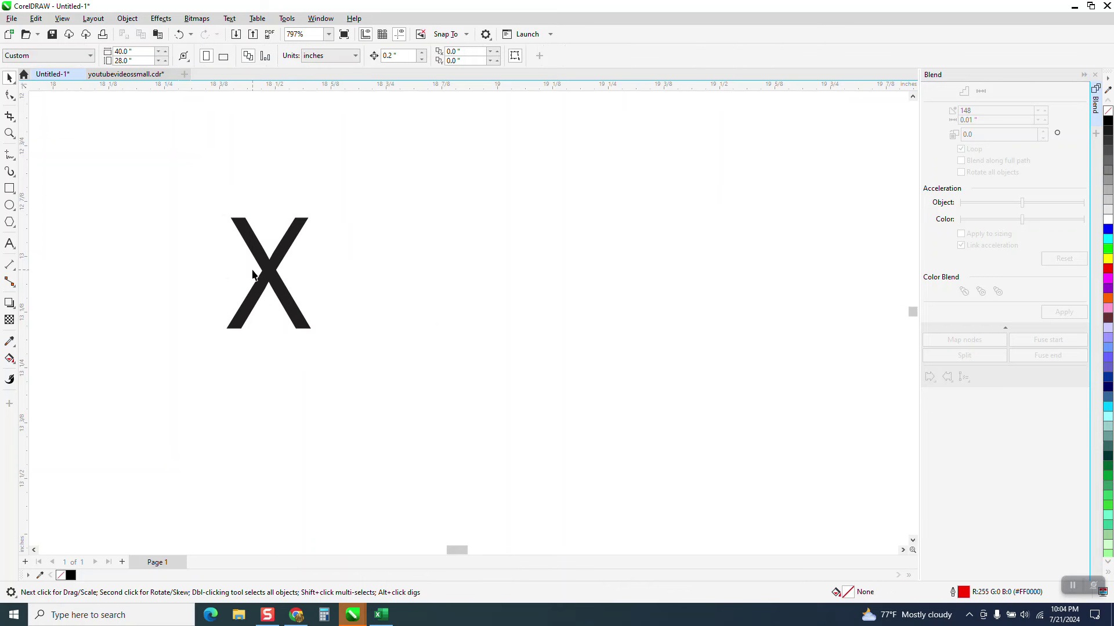
{"action": "left_click", "coordinate": [269, 273]}
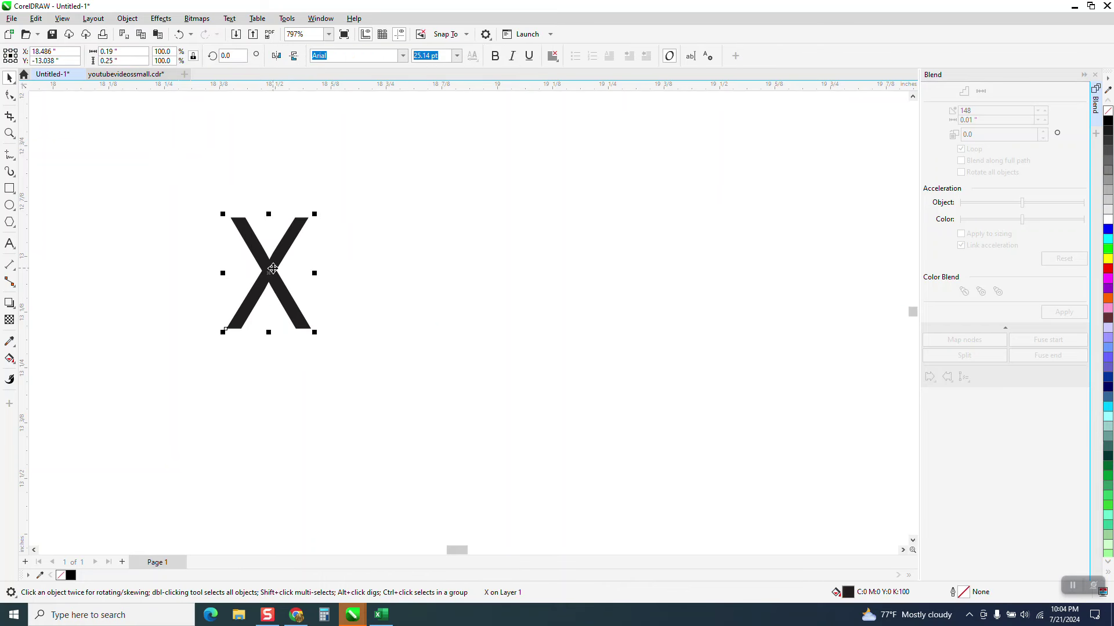
{"action": "left_click_drag", "start_coordinate": [282, 277], "coordinate": [522, 278]}
Add a one-step inside contour with a 0.125-inch offset to the red frame outline
{"action": "scroll", "coordinate": [584, 305], "scroll_direction": "down", "scroll_amount": 3}
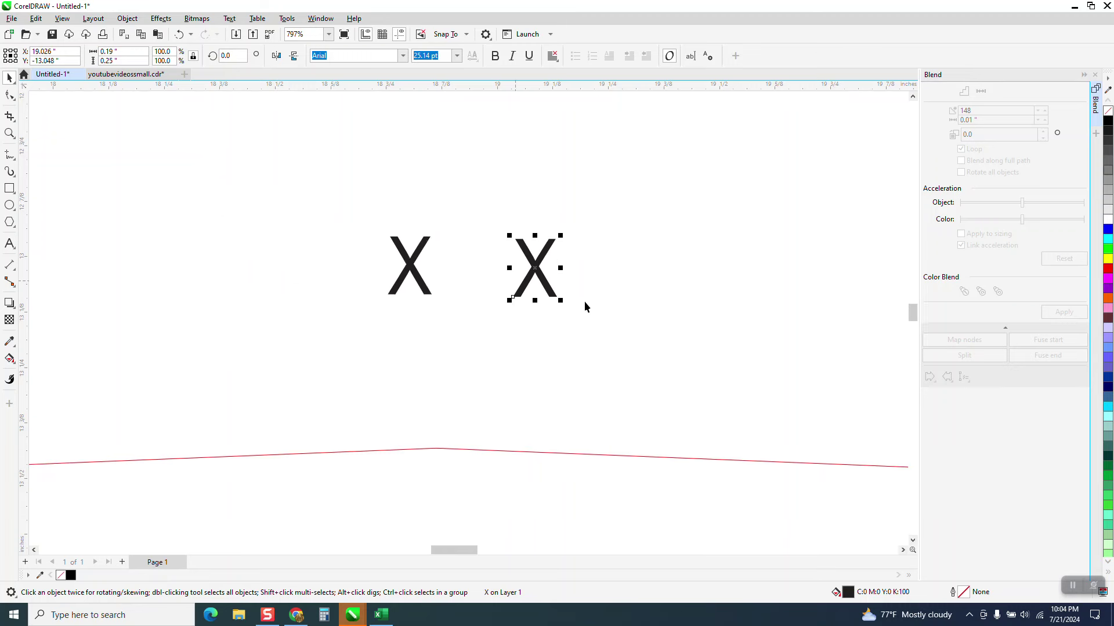
{"action": "scroll", "coordinate": [400, 306], "scroll_direction": "down", "scroll_amount": 1}
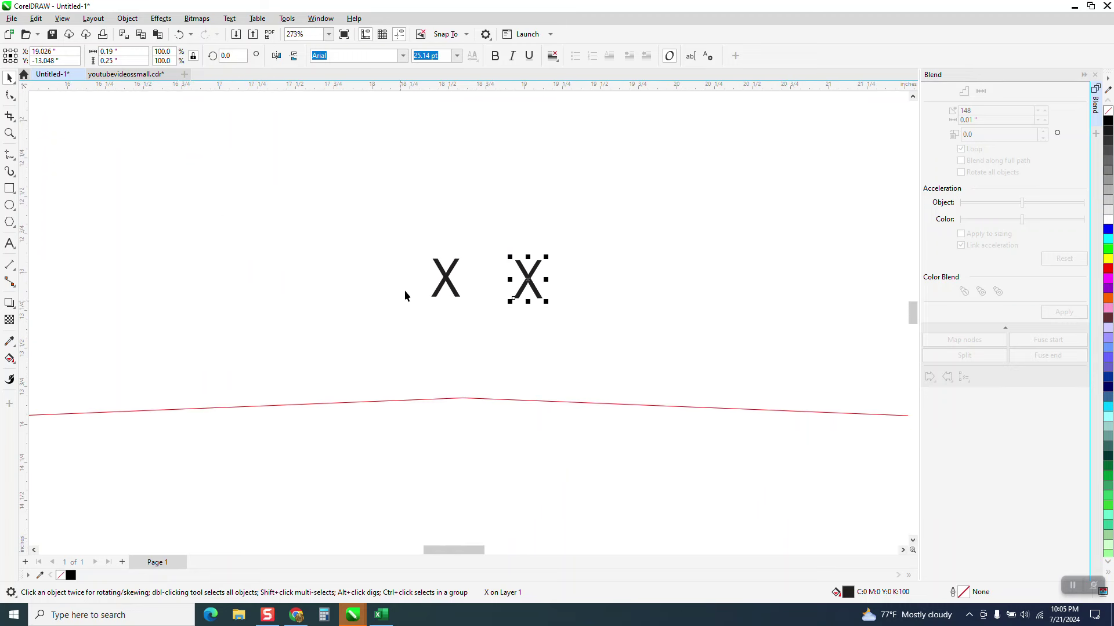
{"action": "scroll", "coordinate": [445, 306], "scroll_direction": "down", "scroll_amount": 2}
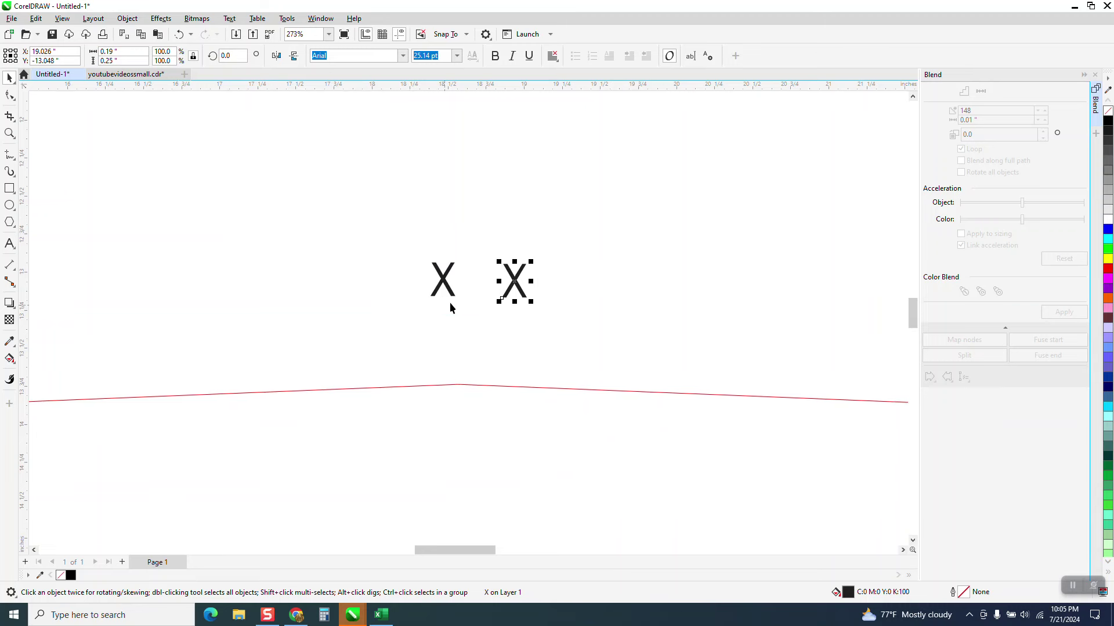
{"action": "left_click", "coordinate": [471, 375]}
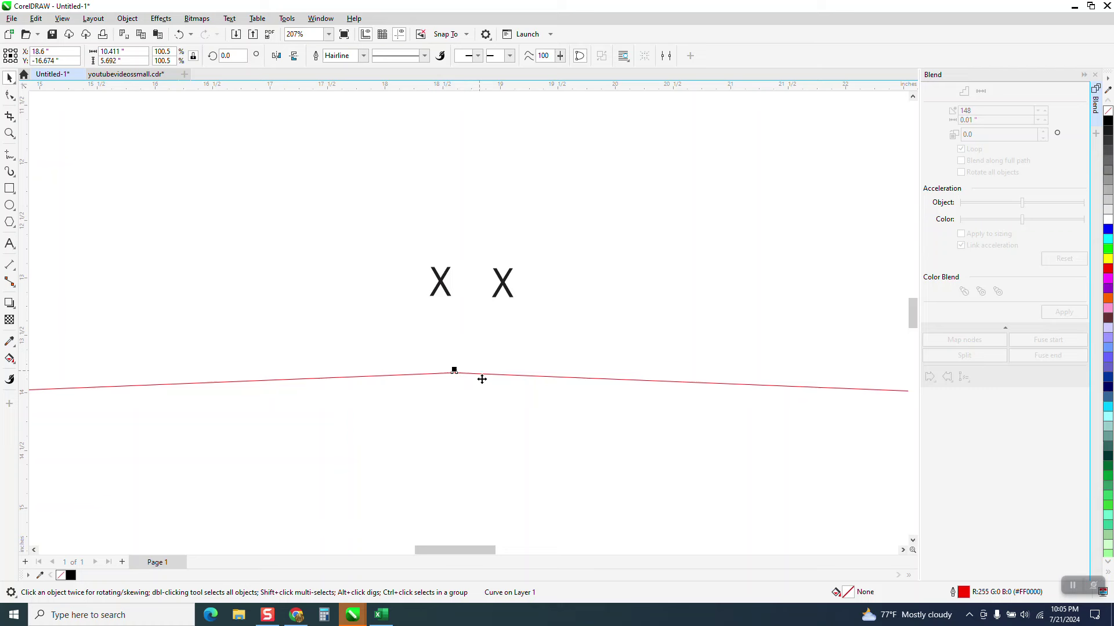
{"action": "scroll", "coordinate": [449, 328], "scroll_direction": "down", "scroll_amount": 1}
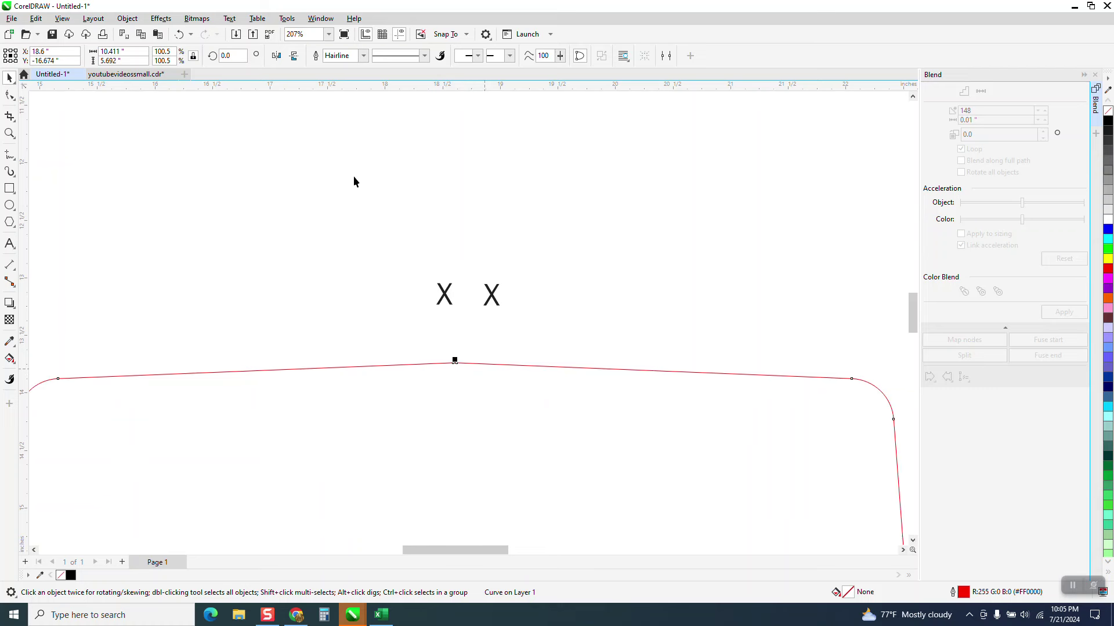
{"action": "scroll", "coordinate": [350, 183], "scroll_direction": "down", "scroll_amount": 1}
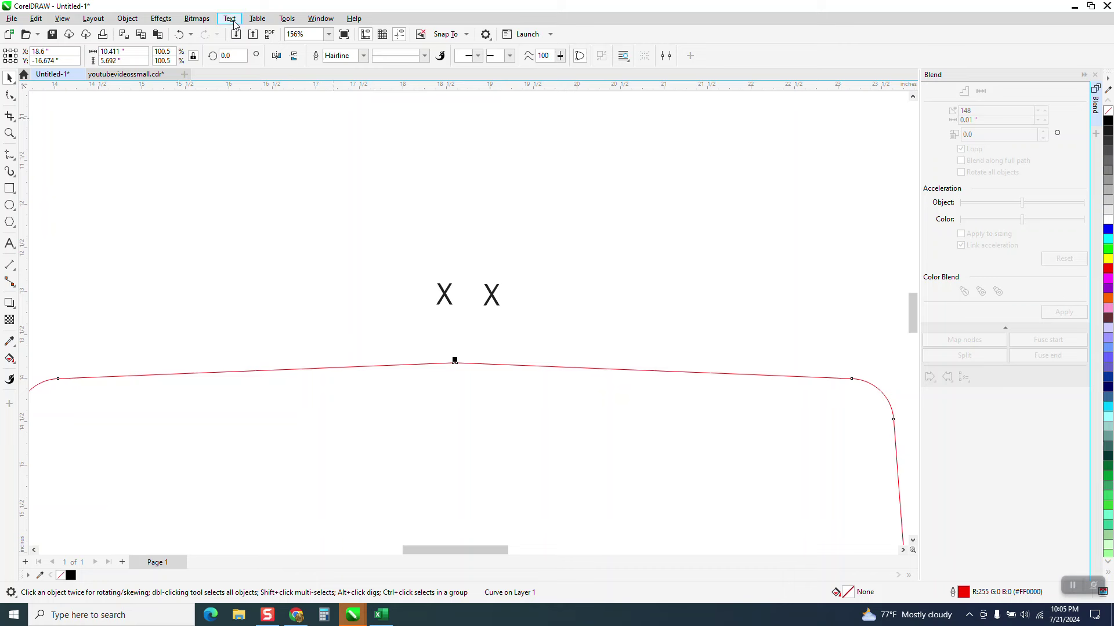
{"action": "left_click", "coordinate": [168, 21]}
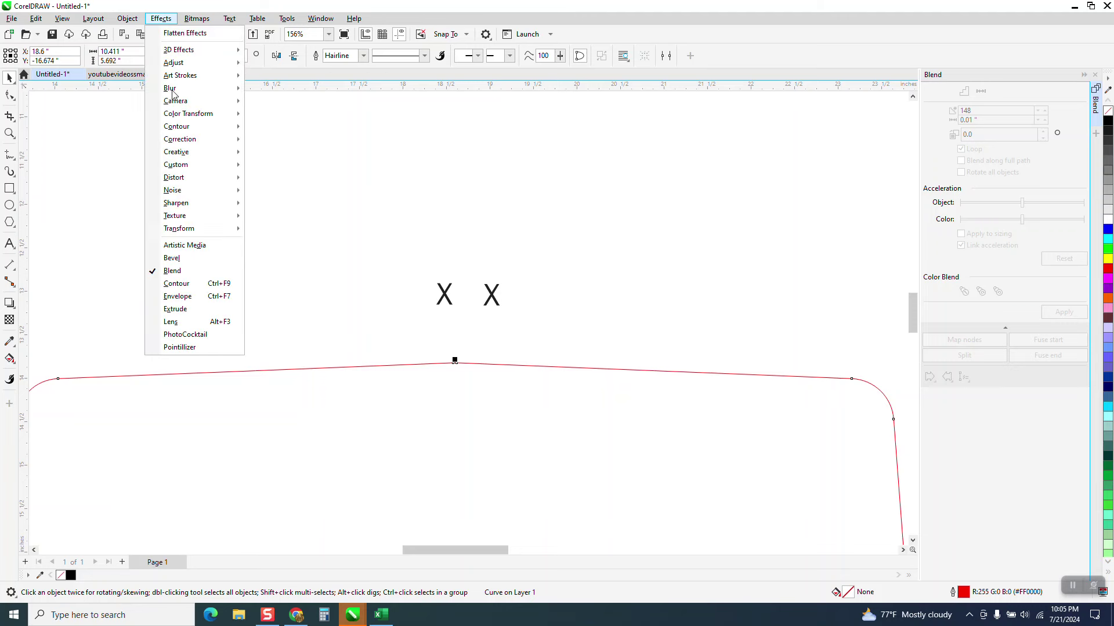
{"action": "left_click", "coordinate": [197, 285]}
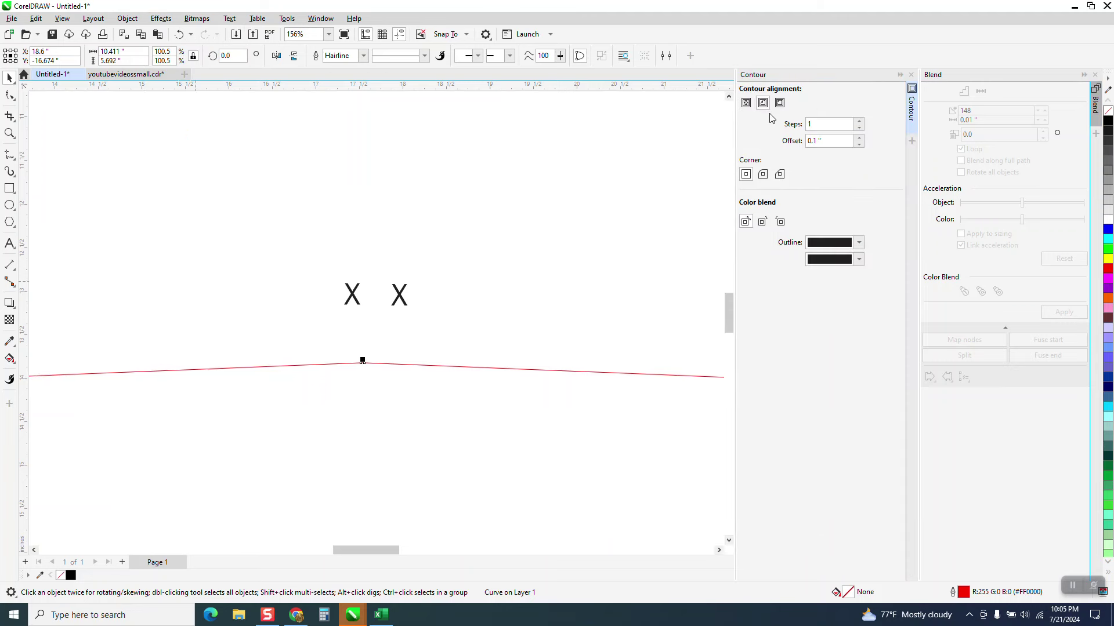
{"action": "left_click", "coordinate": [764, 106]}
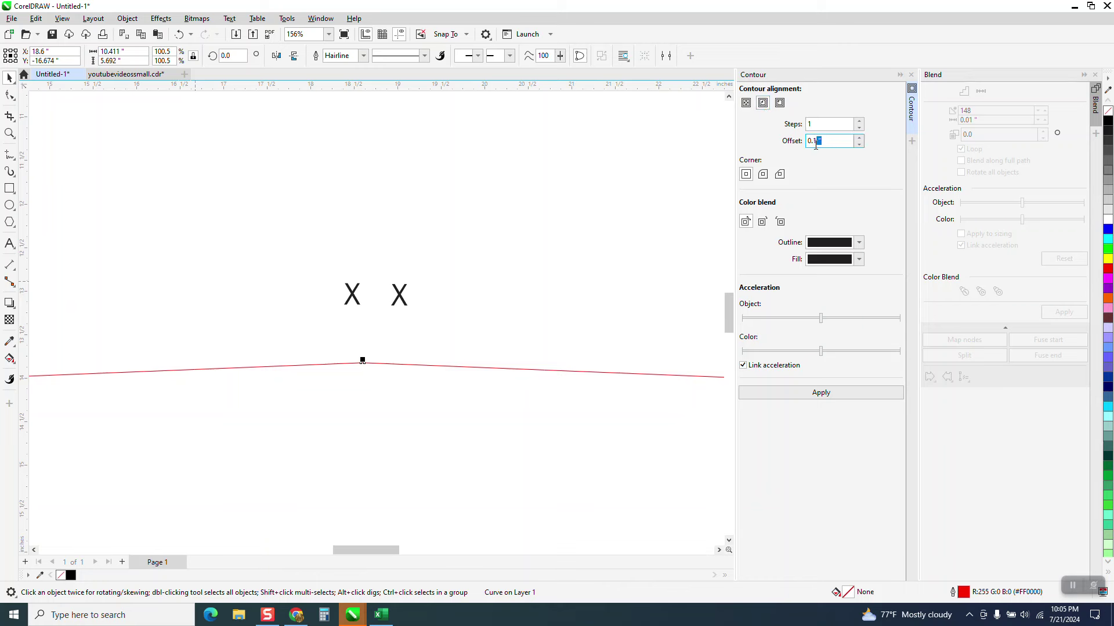
{"action": "type", "text": "."}
{"action": "left_click", "coordinate": [828, 397]}
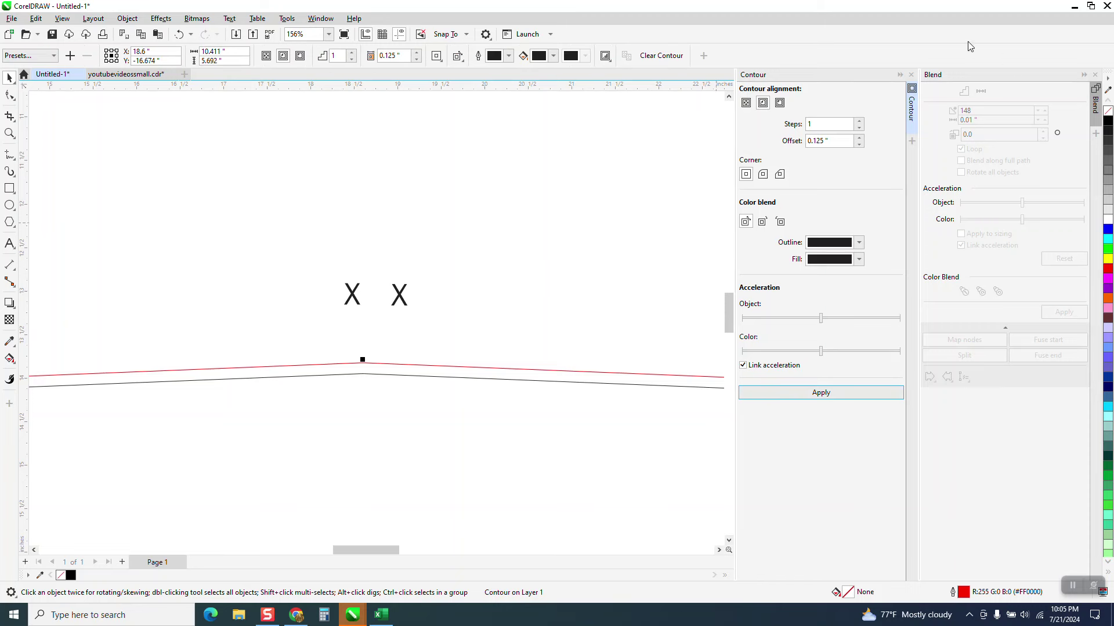
{"action": "left_click", "coordinate": [912, 74]}
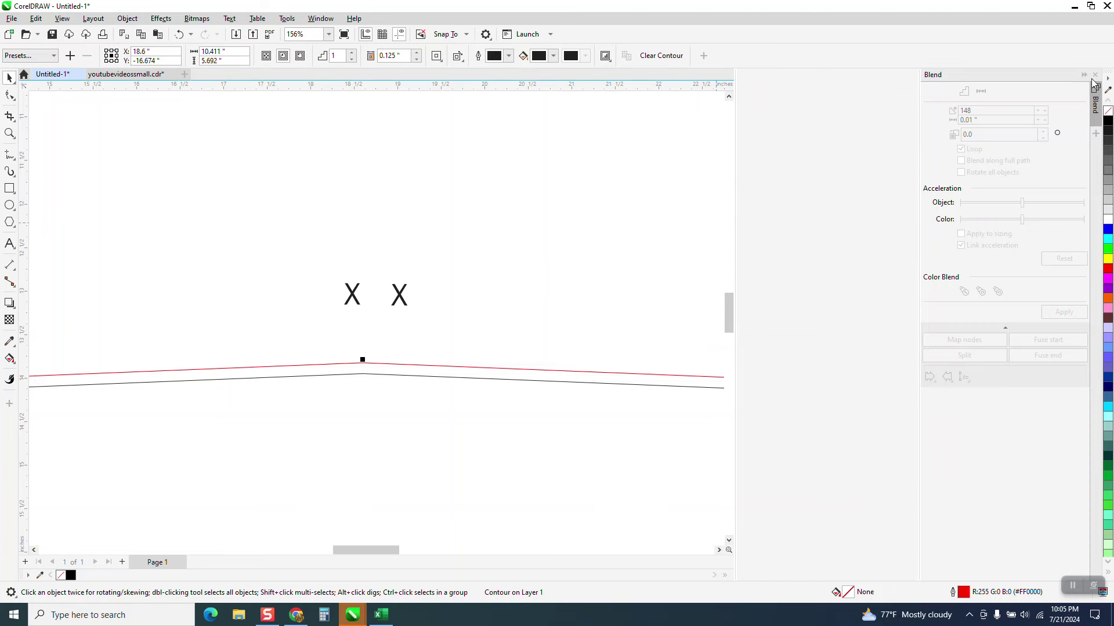
Break the contour apart so the inner black outline is separate from the red frame
{"action": "left_click", "coordinate": [529, 120]}
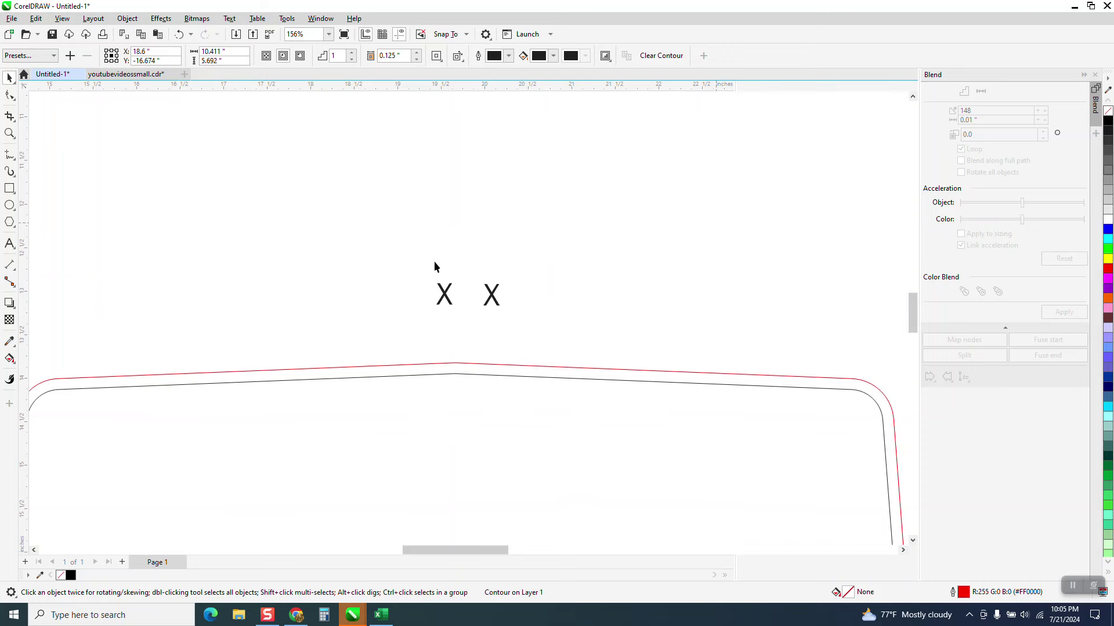
{"action": "scroll", "coordinate": [490, 248], "scroll_direction": "down", "scroll_amount": 3}
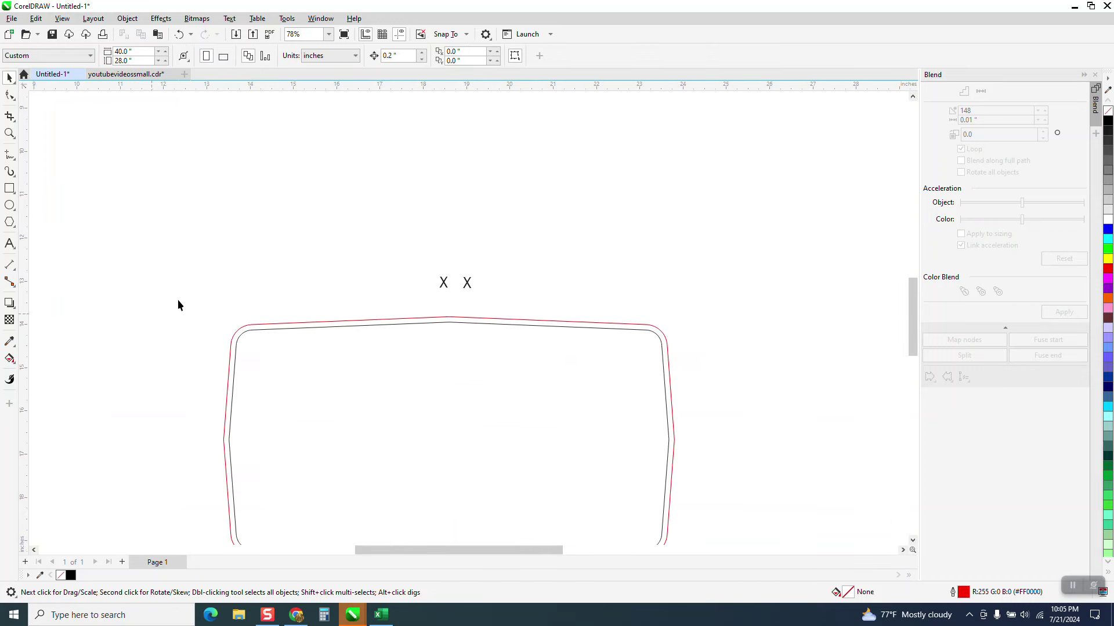
{"action": "scroll", "coordinate": [197, 290], "scroll_direction": "down", "scroll_amount": 1}
{"action": "scroll", "coordinate": [203, 296], "scroll_direction": "down", "scroll_amount": 1}
{"action": "left_click_drag", "start_coordinate": [200, 294], "coordinate": [685, 513]}
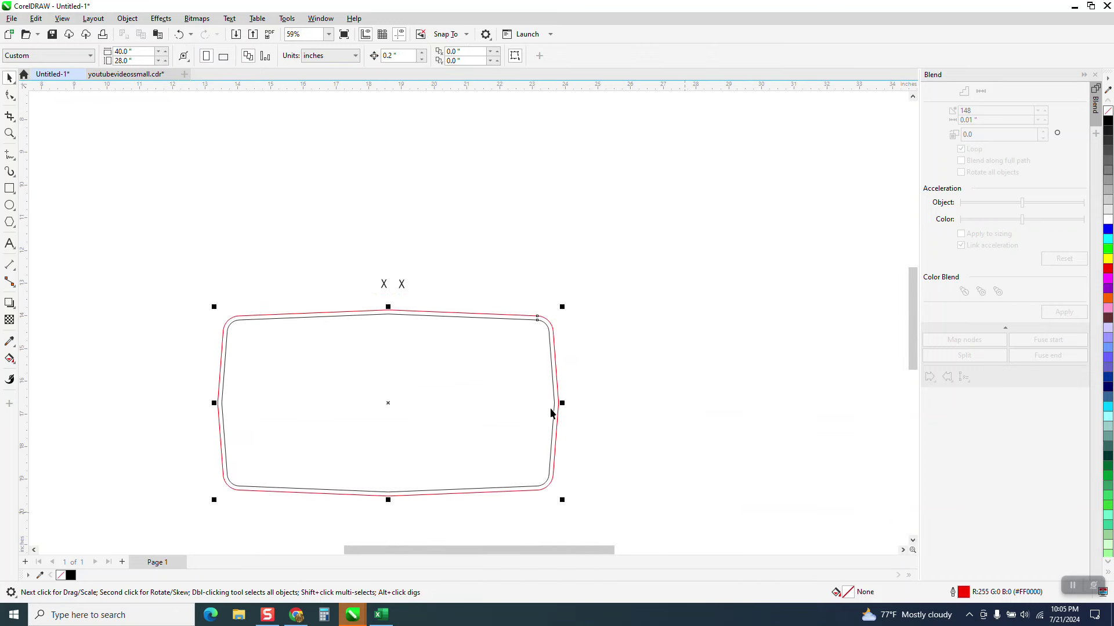
{"action": "left_click", "coordinate": [129, 19]}
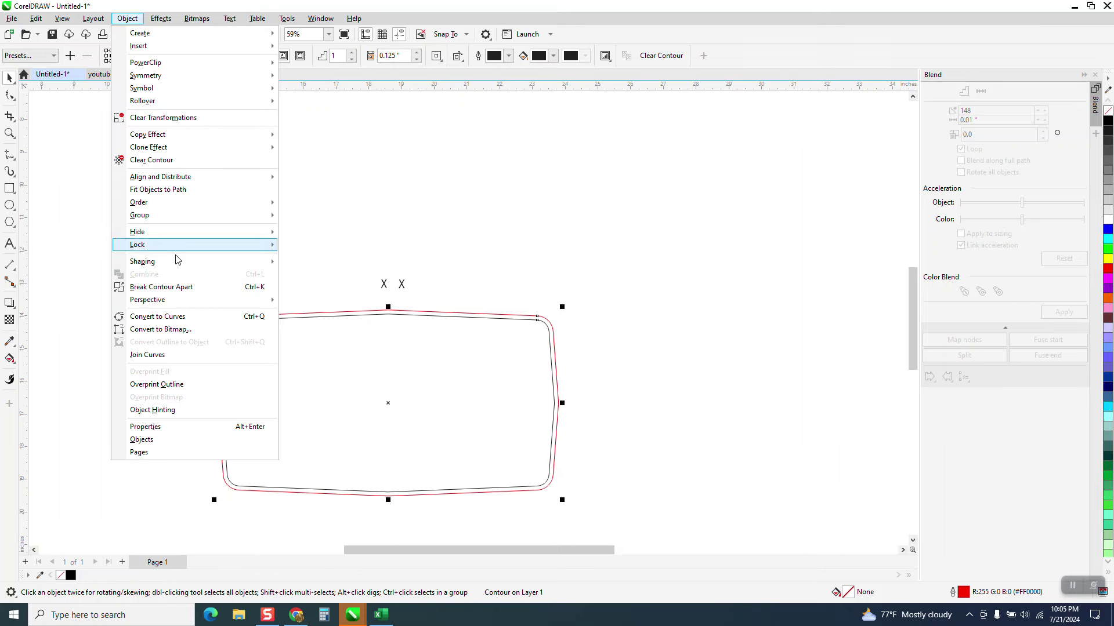
{"action": "left_click", "coordinate": [179, 288]}
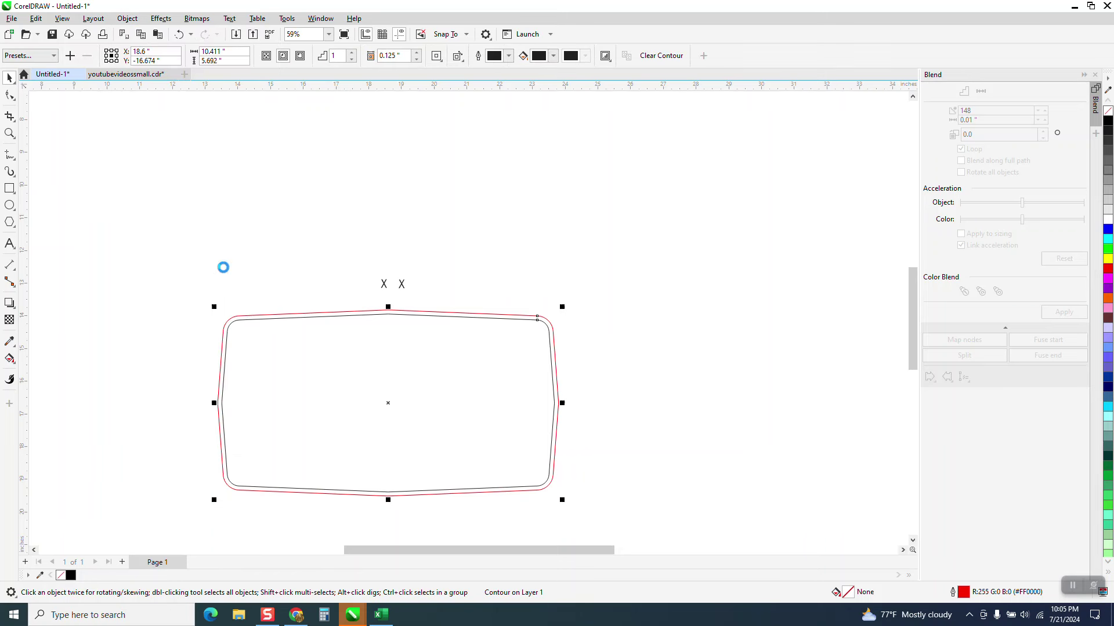
Set the nudge distance to 10 inches and move the inner black outline up by that amount
{"action": "left_click", "coordinate": [306, 211]}
{"action": "left_click_drag", "start_coordinate": [406, 56], "coordinate": [348, 60]}
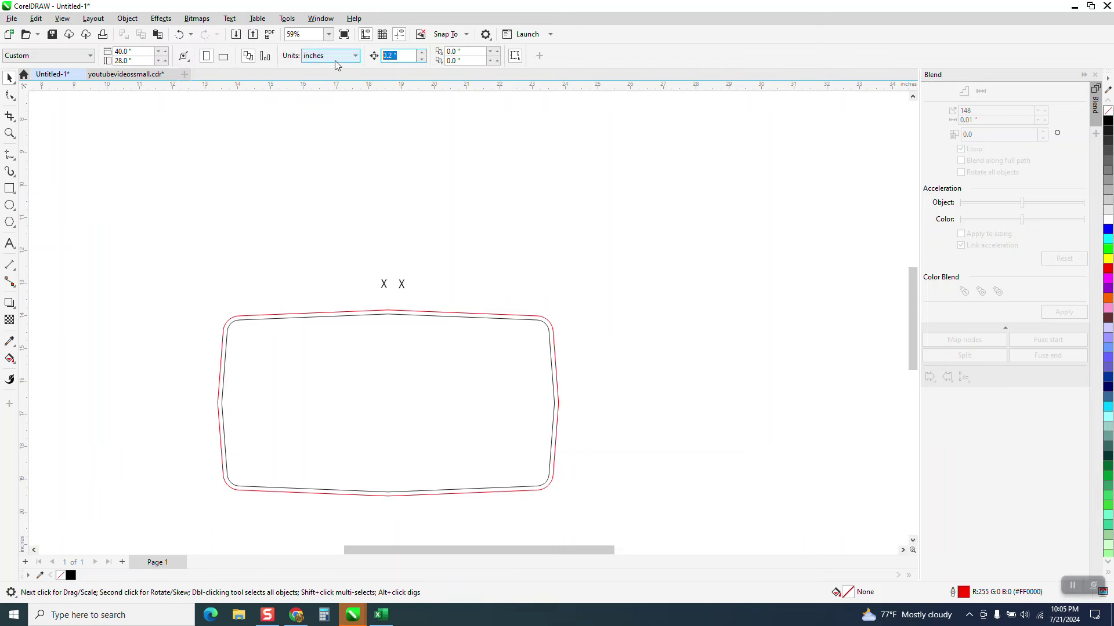
{"action": "type", "text": "10"}
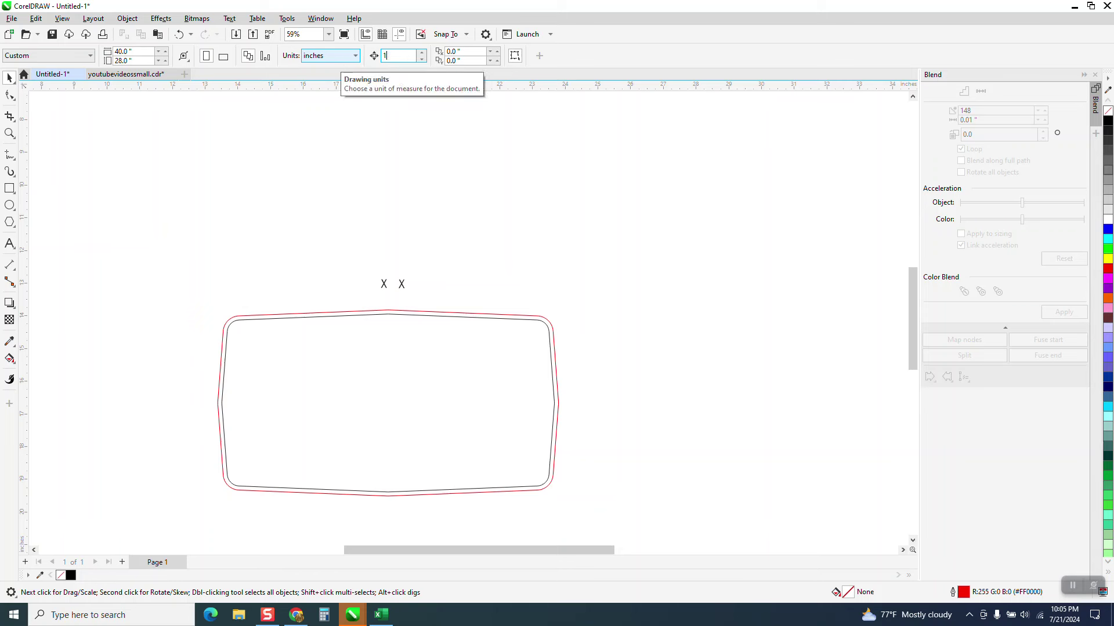
{"action": "left_click", "coordinate": [447, 367]}
{"action": "key", "text": "Up"}
{"action": "scroll", "coordinate": [480, 439], "scroll_direction": "down", "scroll_amount": 2}
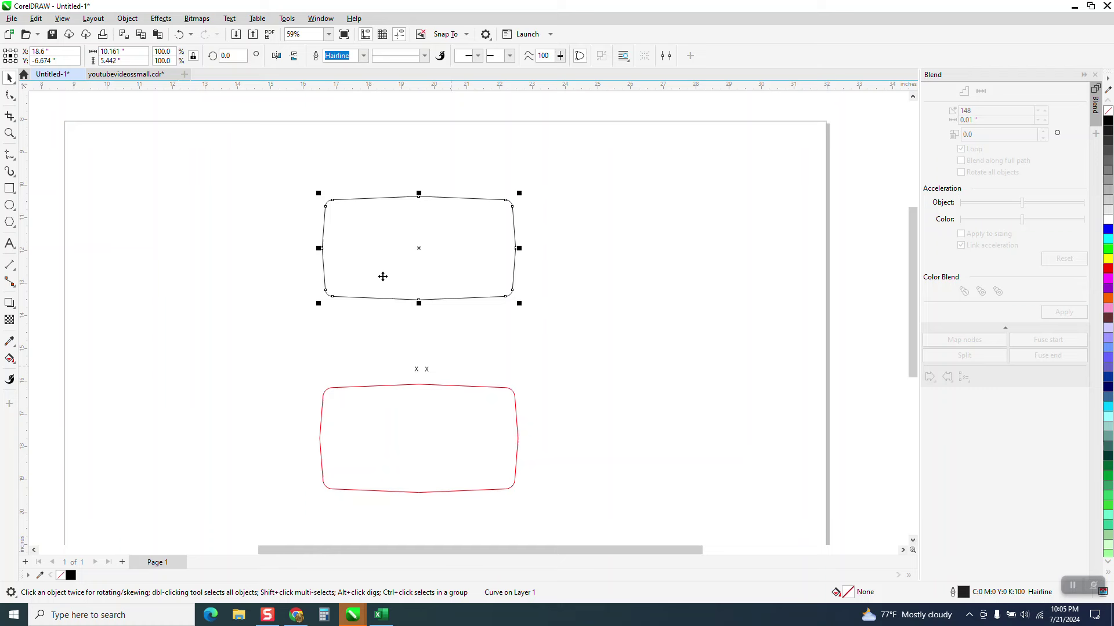
Move both X letters to just above the black outline's upper edge and blend them with 148 steps
{"action": "left_click_drag", "start_coordinate": [391, 352], "coordinate": [435, 187]}
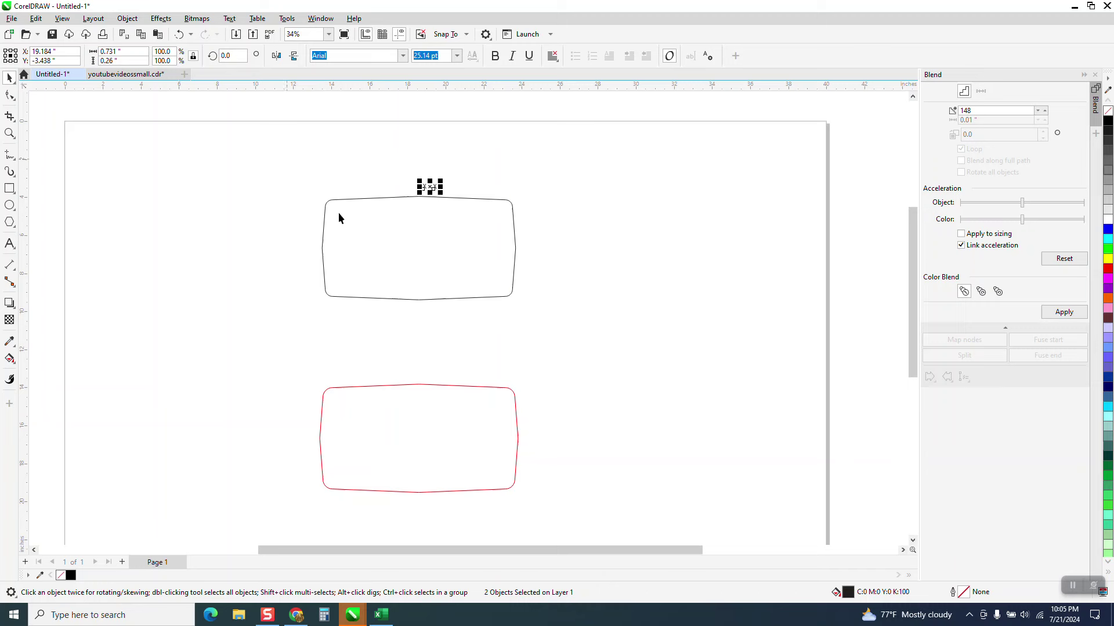
{"action": "left_click_drag", "start_coordinate": [288, 155], "coordinate": [576, 344]}
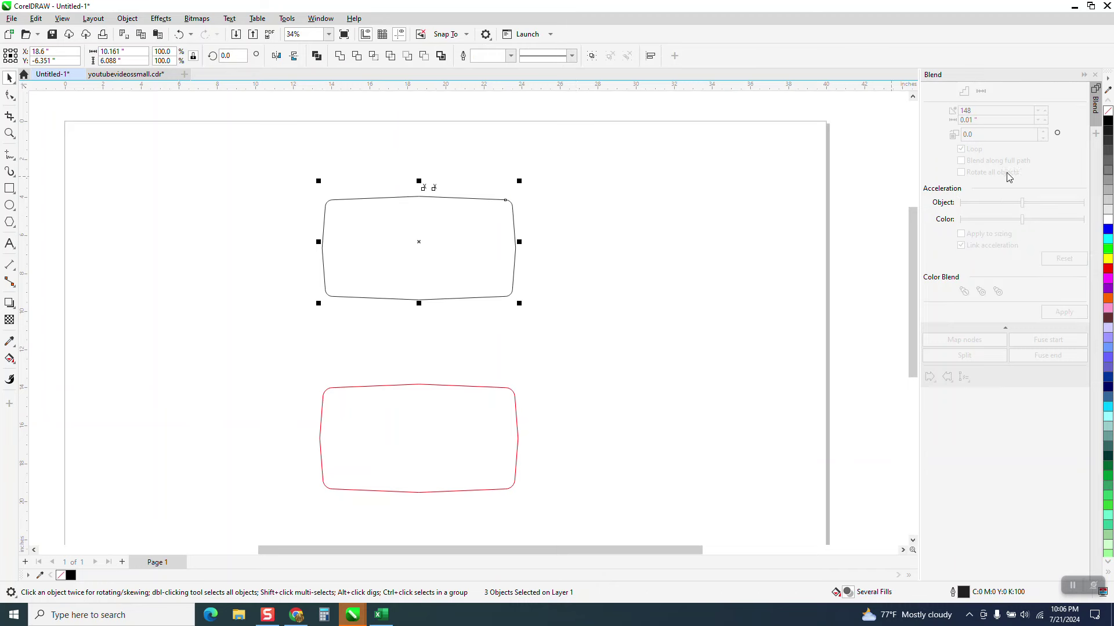
{"action": "left_click", "coordinate": [574, 252]}
{"action": "left_click_drag", "start_coordinate": [410, 173], "coordinate": [458, 199]}
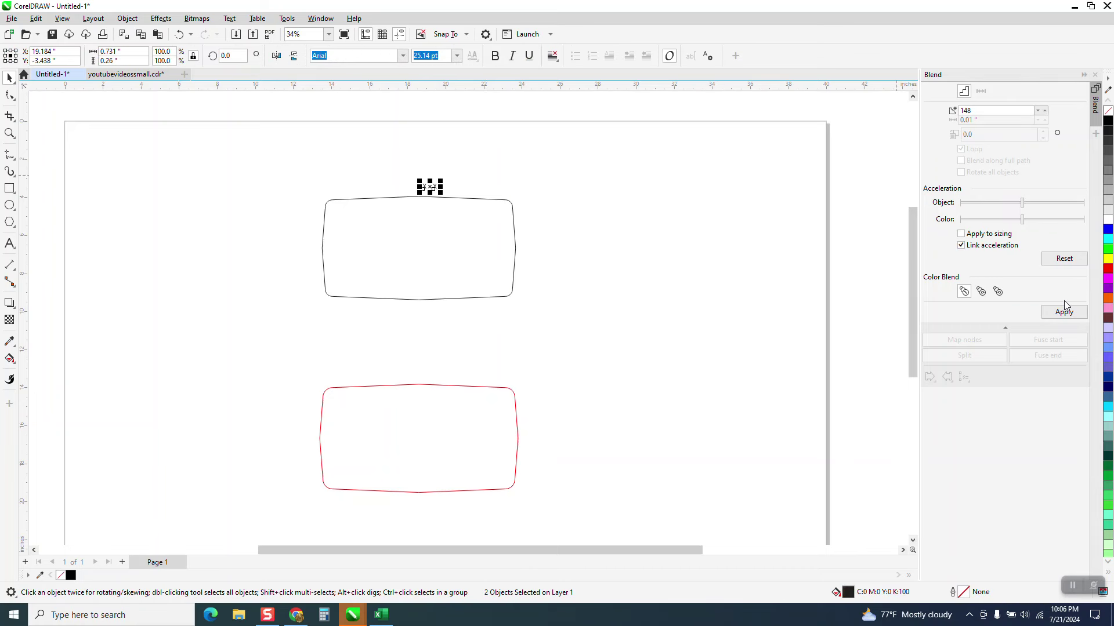
{"action": "left_click", "coordinate": [1065, 311]}
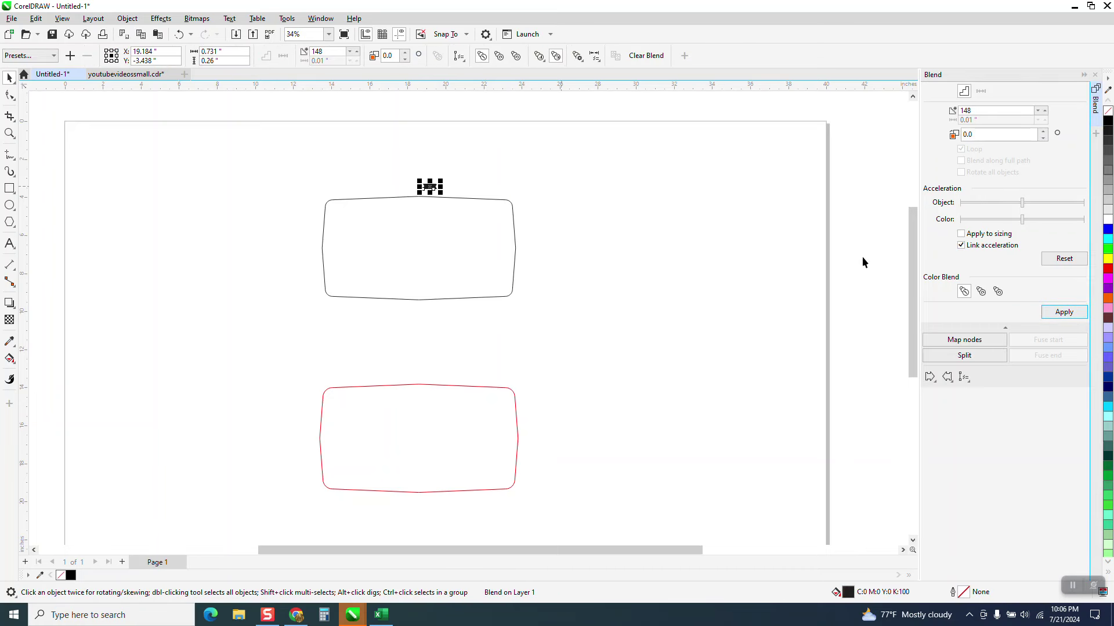
Attach the X blend to the black outline as its path, blending along the full path and rotating all objects
{"action": "left_click", "coordinate": [964, 377]}
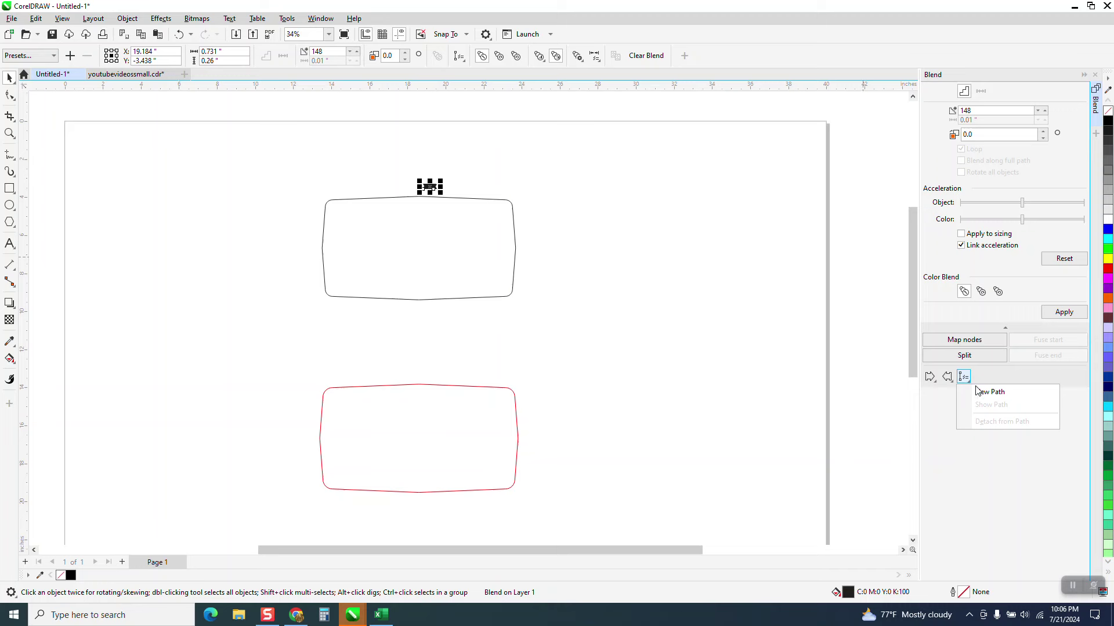
{"action": "left_click", "coordinate": [554, 276]}
{"action": "left_click", "coordinate": [464, 193]}
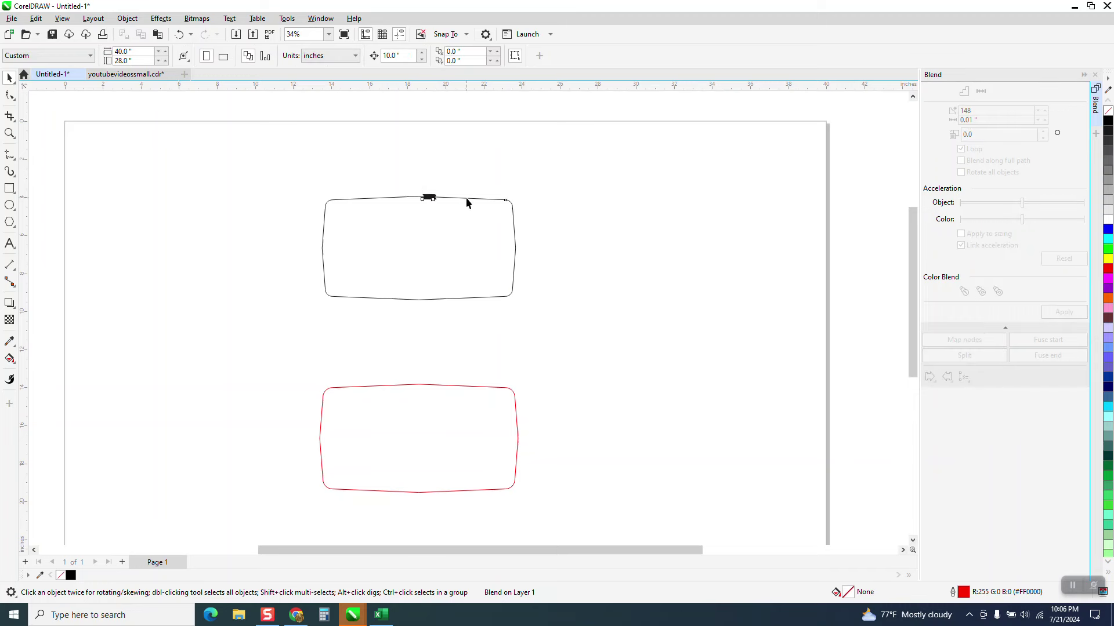
{"action": "left_click", "coordinate": [961, 161]}
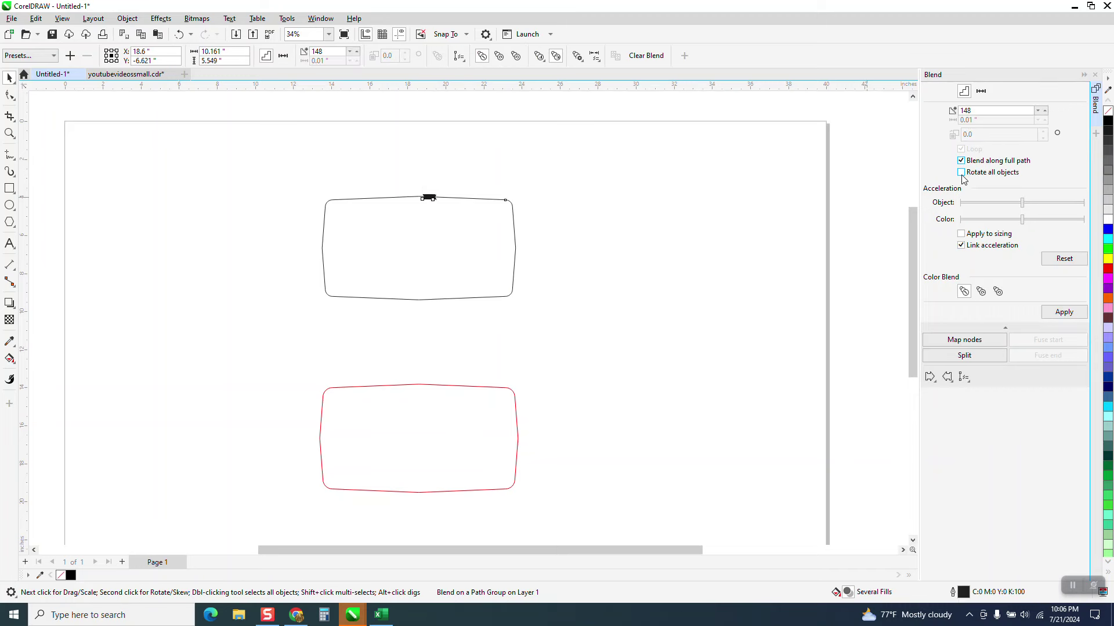
{"action": "left_click", "coordinate": [961, 173]}
{"action": "left_click", "coordinate": [1063, 312]}
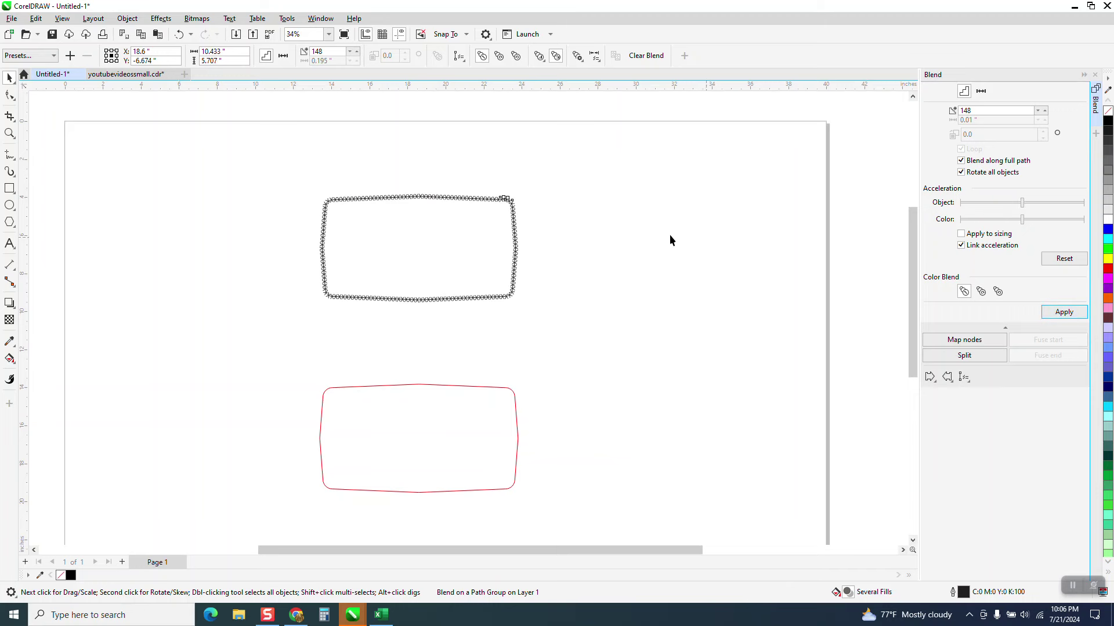
Break the X blend apart from the black outline path
{"action": "left_click", "coordinate": [10, 133]}
{"action": "left_click_drag", "start_coordinate": [323, 180], "coordinate": [435, 236]}
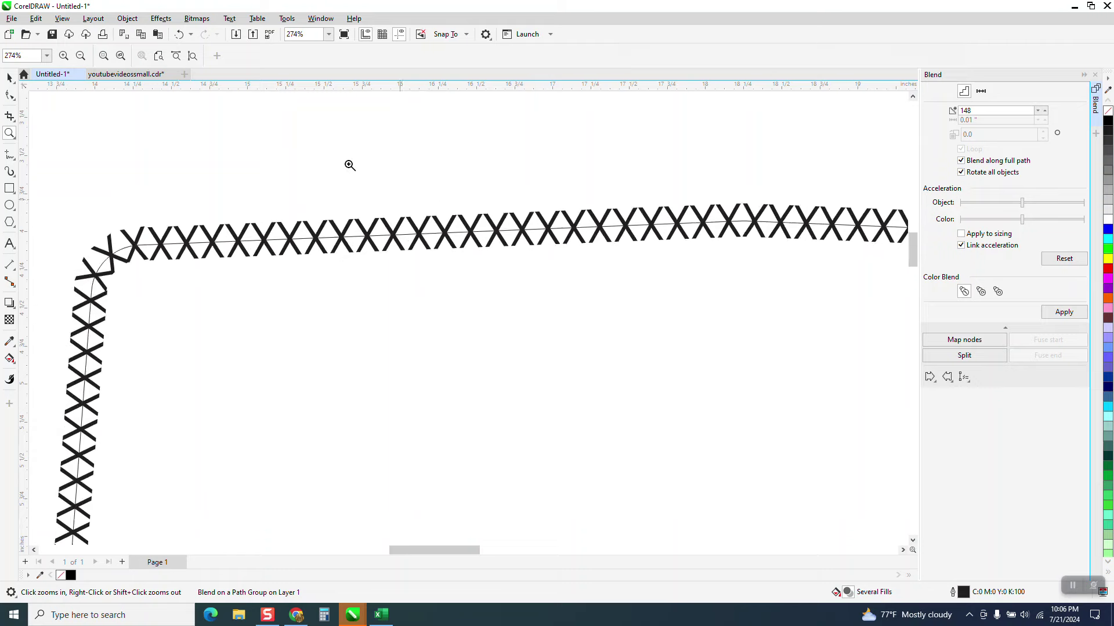
{"action": "scroll", "coordinate": [349, 165], "scroll_direction": "down", "scroll_amount": 5}
{"action": "left_click", "coordinate": [9, 77]}
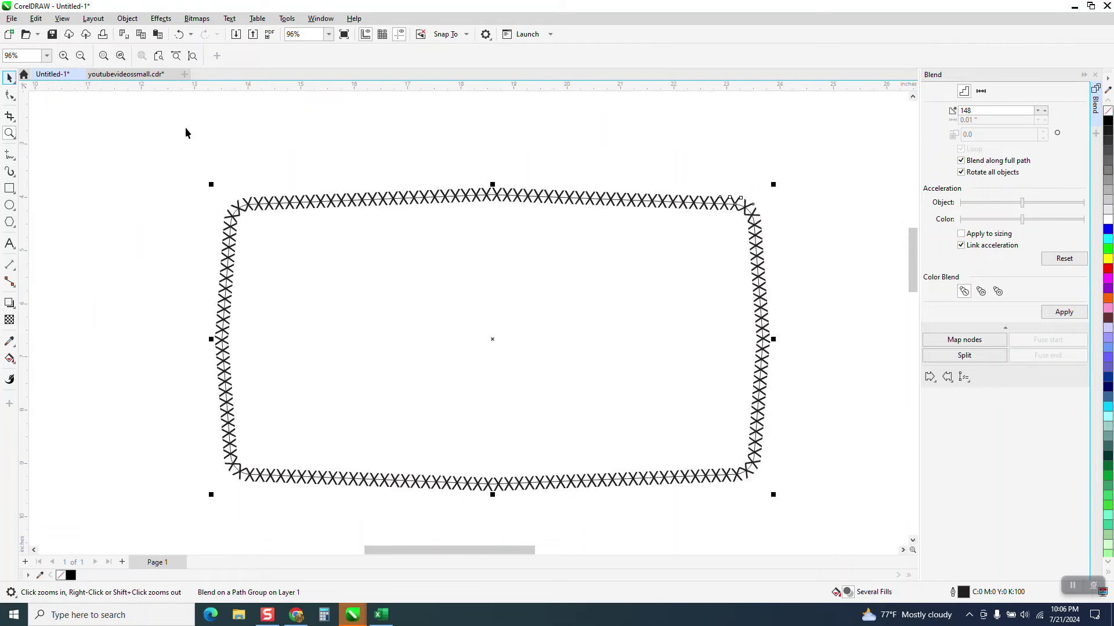
{"action": "scroll", "coordinate": [186, 129], "scroll_direction": "down", "scroll_amount": 1}
{"action": "left_click_drag", "start_coordinate": [179, 140], "coordinate": [576, 377]}
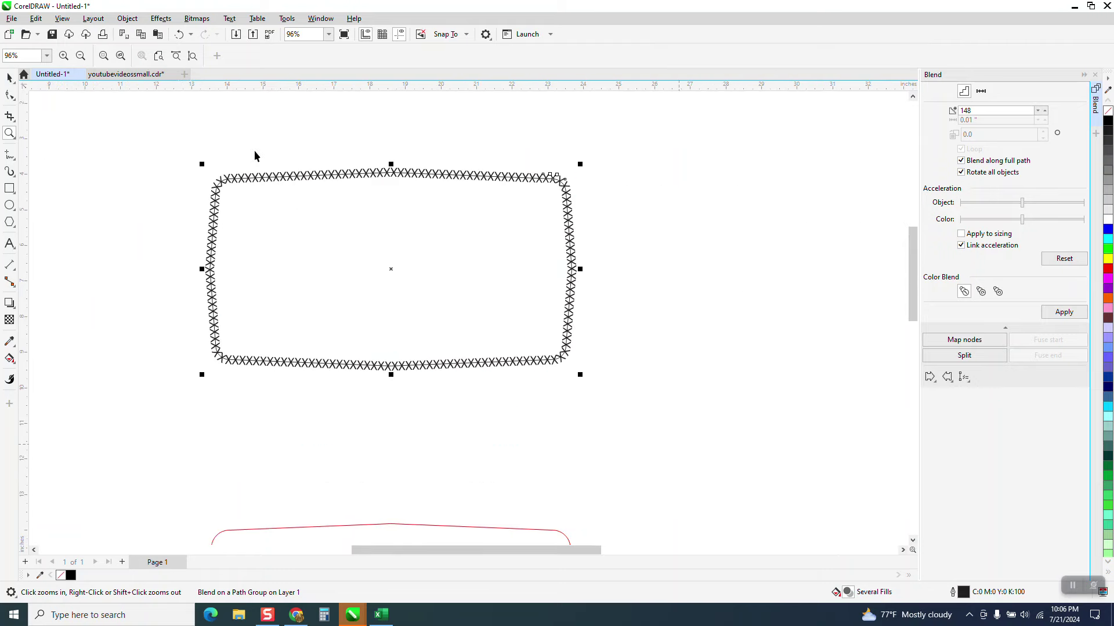
{"action": "key", "text": "space"}
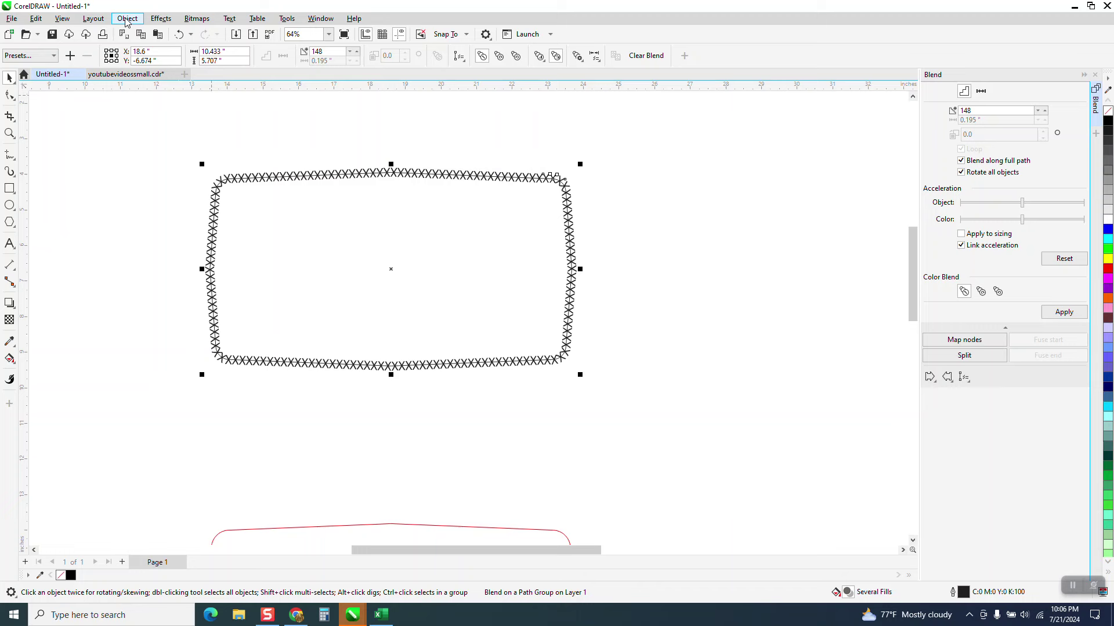
{"action": "left_click", "coordinate": [126, 20]}
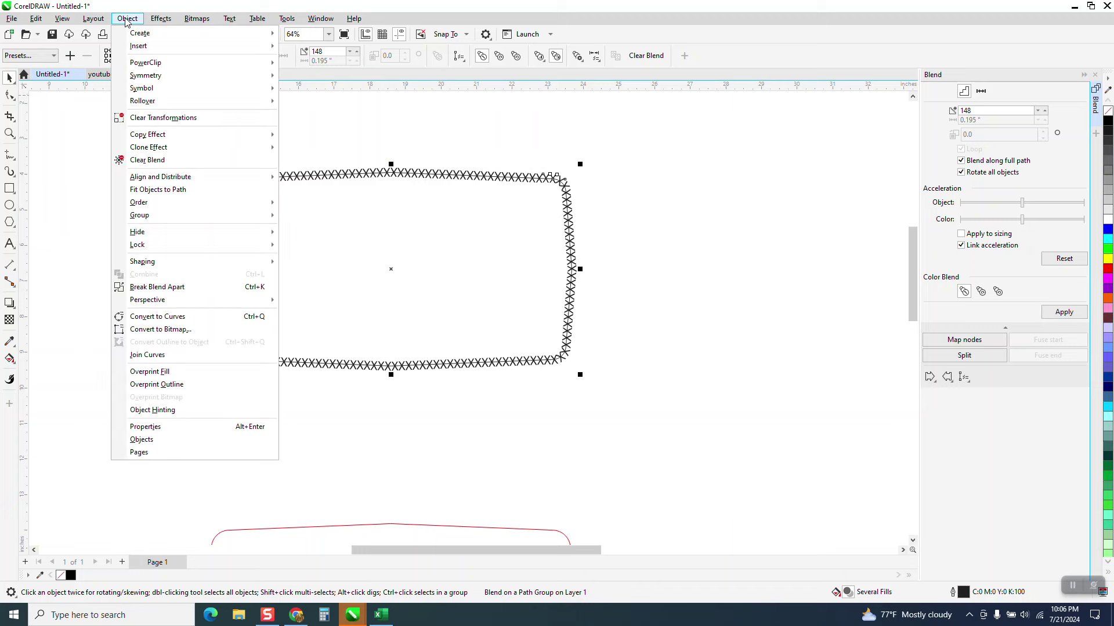
{"action": "left_click", "coordinate": [184, 290]}
{"action": "left_click", "coordinate": [181, 189]}
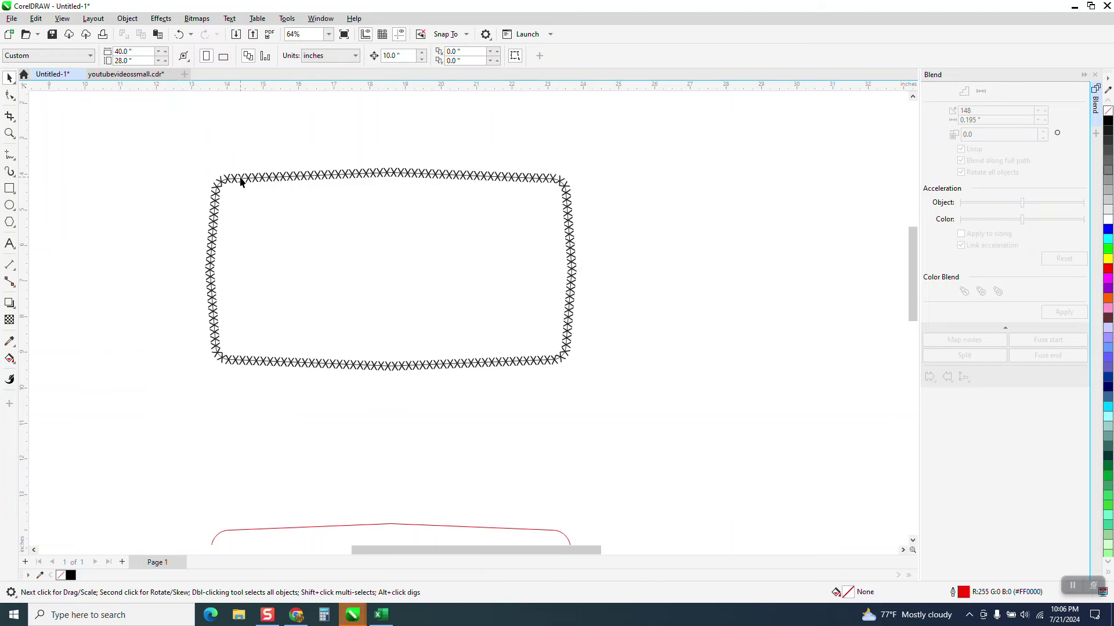
Move the group of blended X letters 10 inches down into the red frame
{"action": "left_click", "coordinate": [242, 181]}
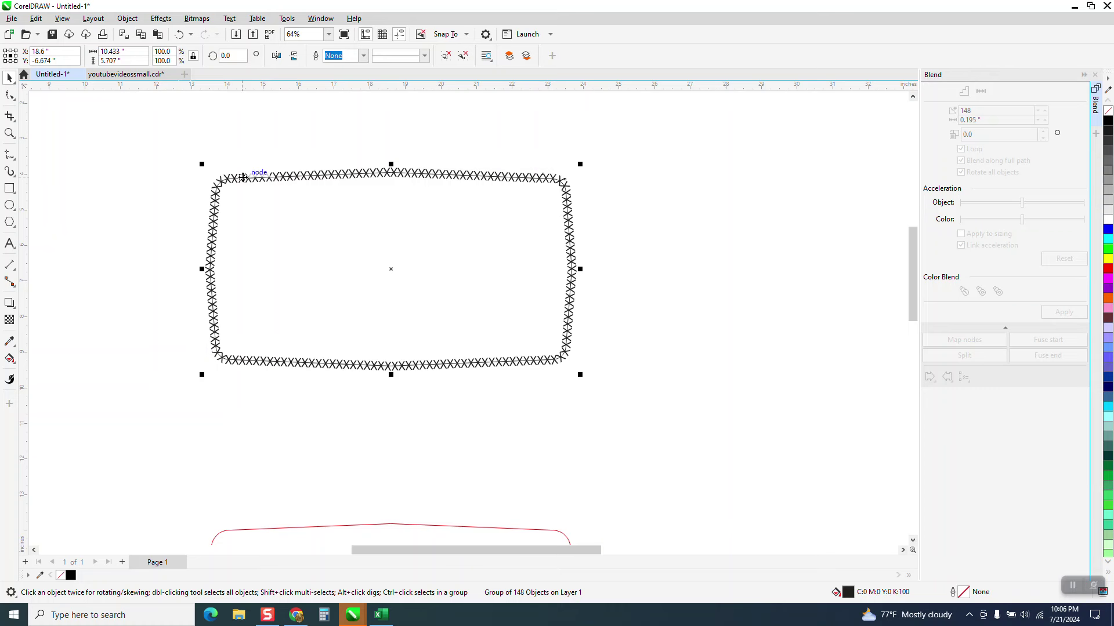
{"action": "key", "text": "Down"}
{"action": "scroll", "coordinate": [241, 139], "scroll_direction": "down", "scroll_amount": 1}
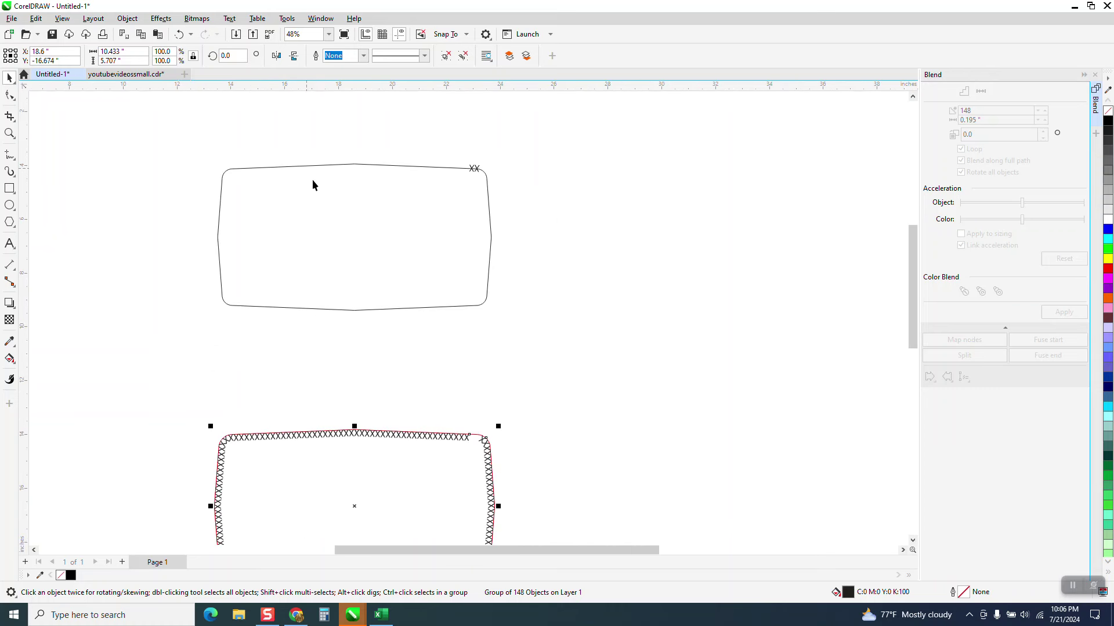
Move the two separate X letters at the black outline's upper-right corner 10 inches down into the red frame
{"action": "left_click_drag", "start_coordinate": [447, 153], "coordinate": [496, 200]}
{"action": "key", "text": "Down"}
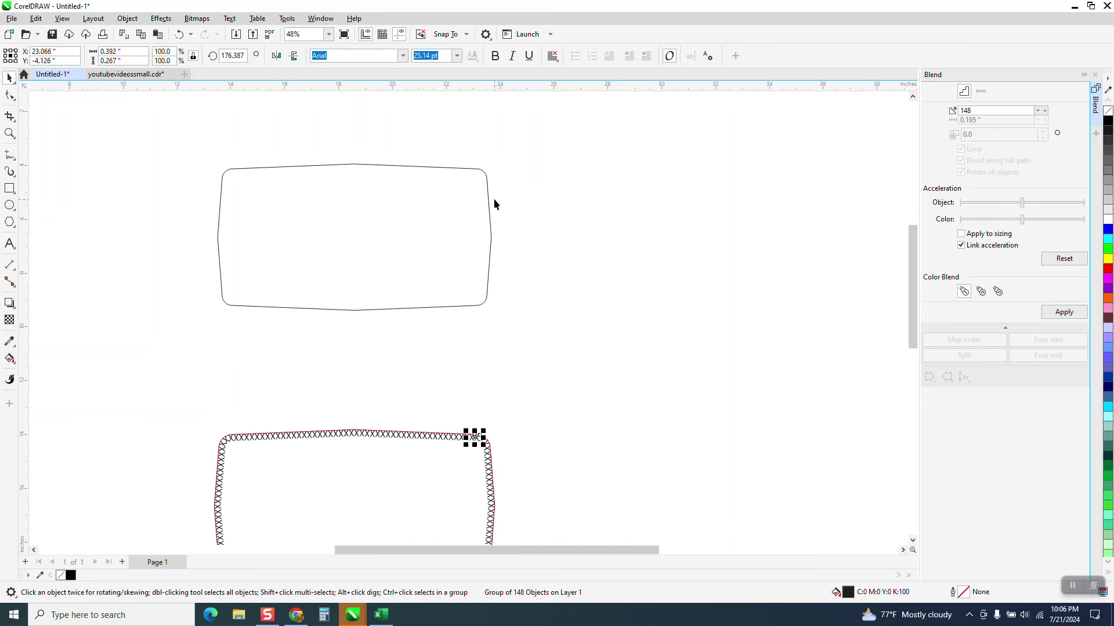
Set the red frame's outline width to 0.1 in
{"action": "left_click", "coordinate": [10, 134]}
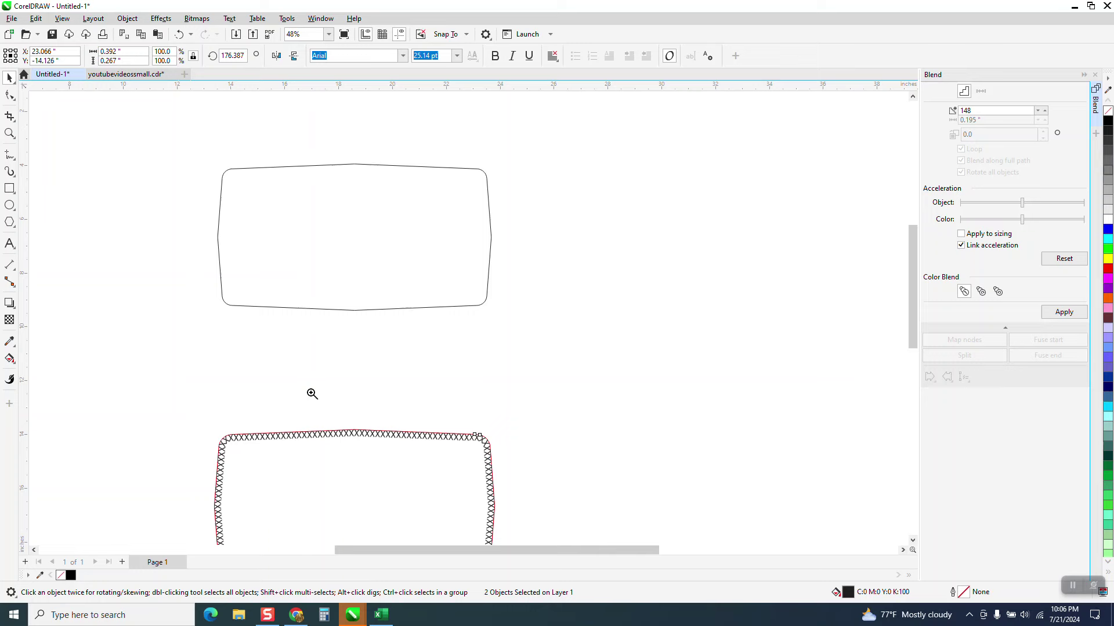
{"action": "left_click_drag", "start_coordinate": [449, 467], "coordinate": [449, 467]}
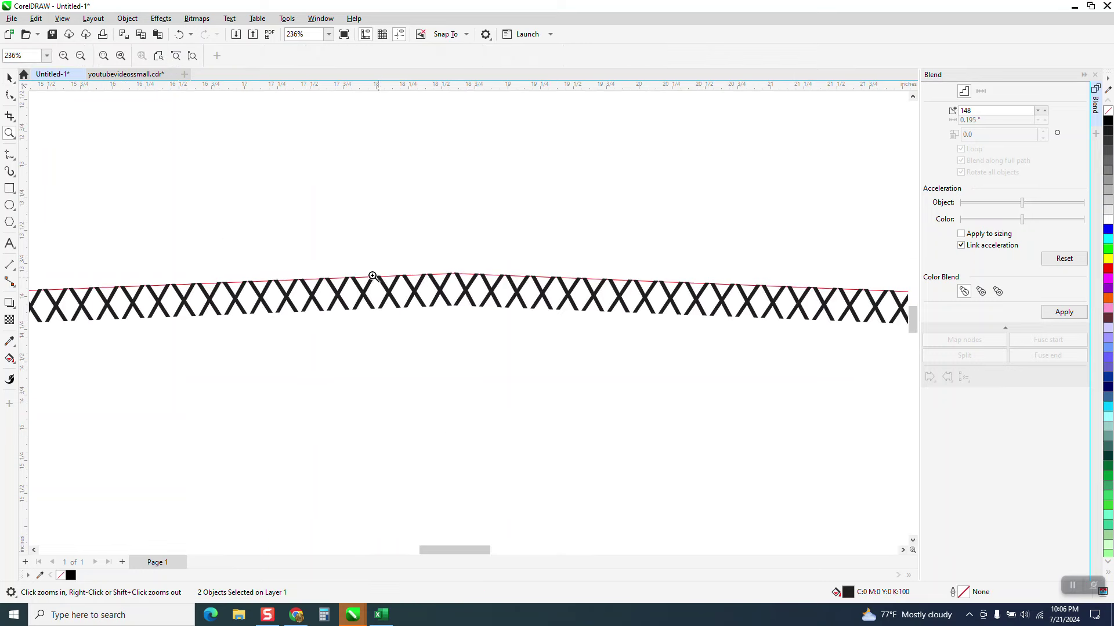
{"action": "right_click", "coordinate": [352, 267]}
{"action": "left_click_drag", "start_coordinate": [460, 316], "coordinate": [475, 322]}
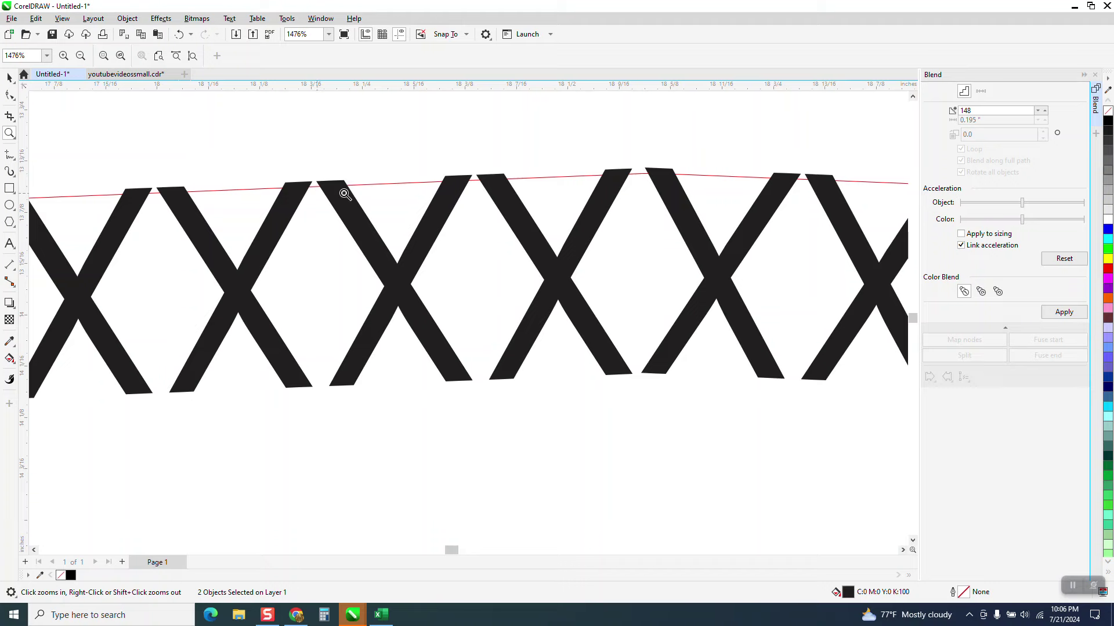
{"action": "scroll", "coordinate": [344, 193], "scroll_direction": "down", "scroll_amount": 5}
{"action": "left_click", "coordinate": [9, 77]}
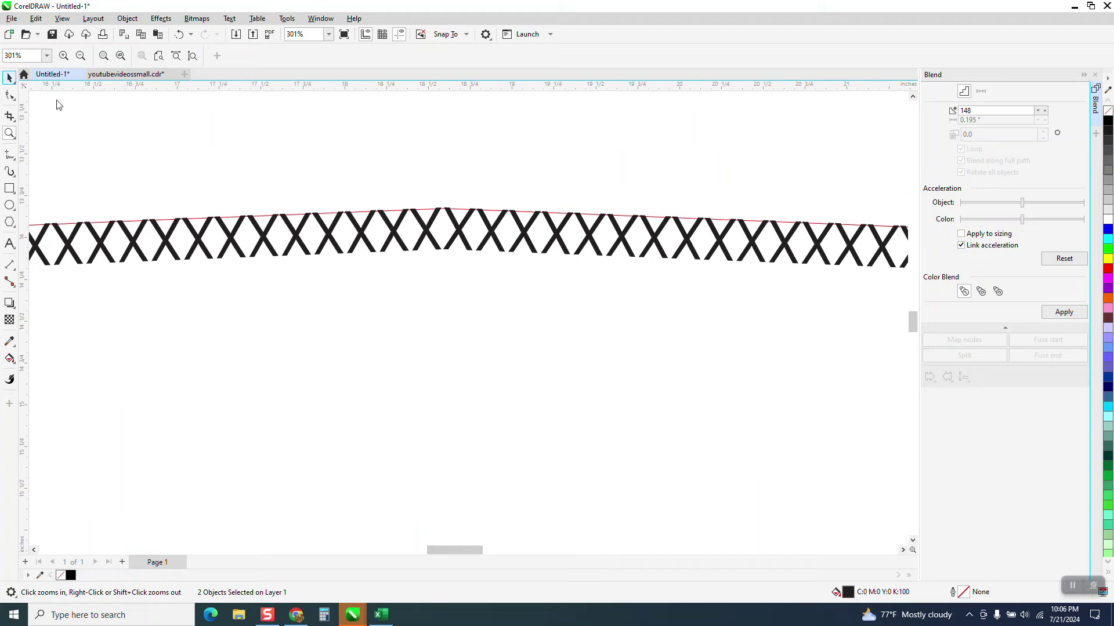
{"action": "left_click", "coordinate": [233, 217]}
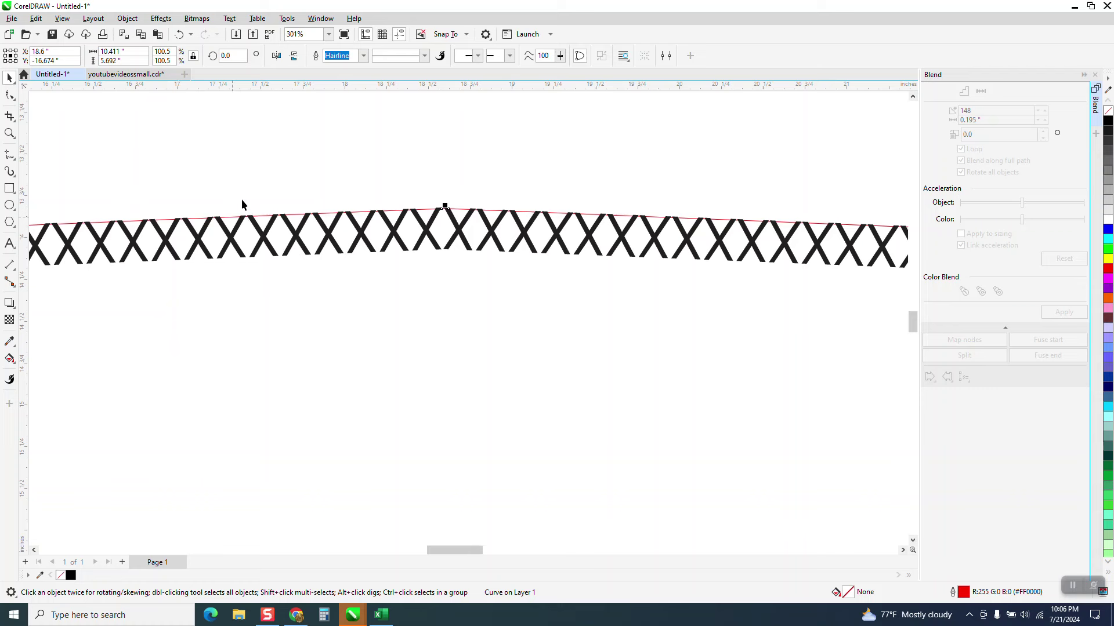
{"action": "left_click", "coordinate": [364, 56]}
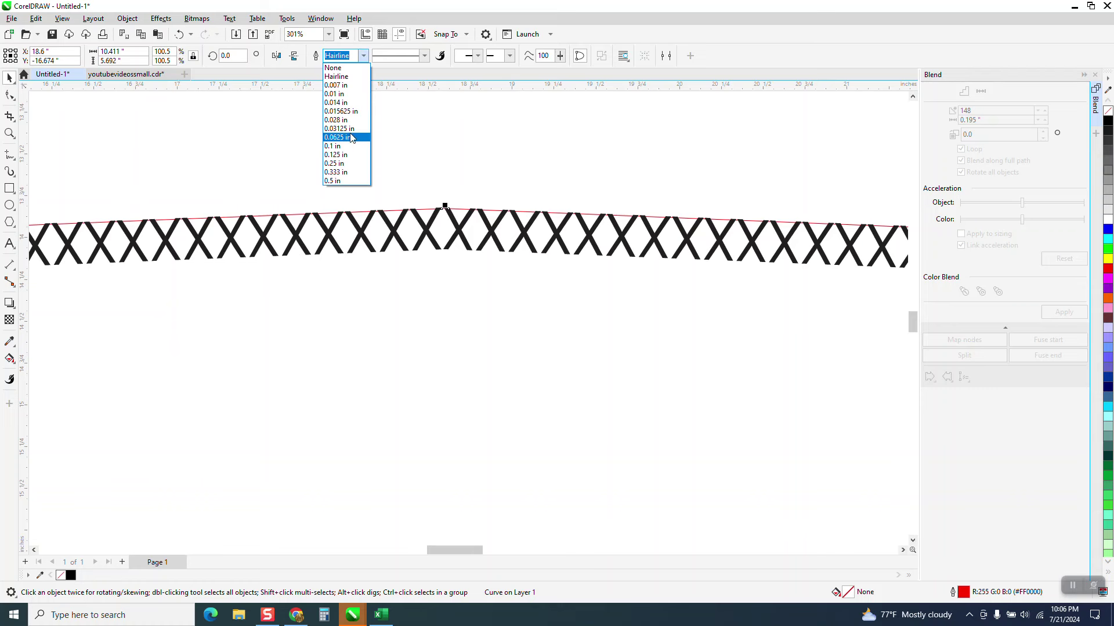
{"action": "left_click", "coordinate": [345, 146]}
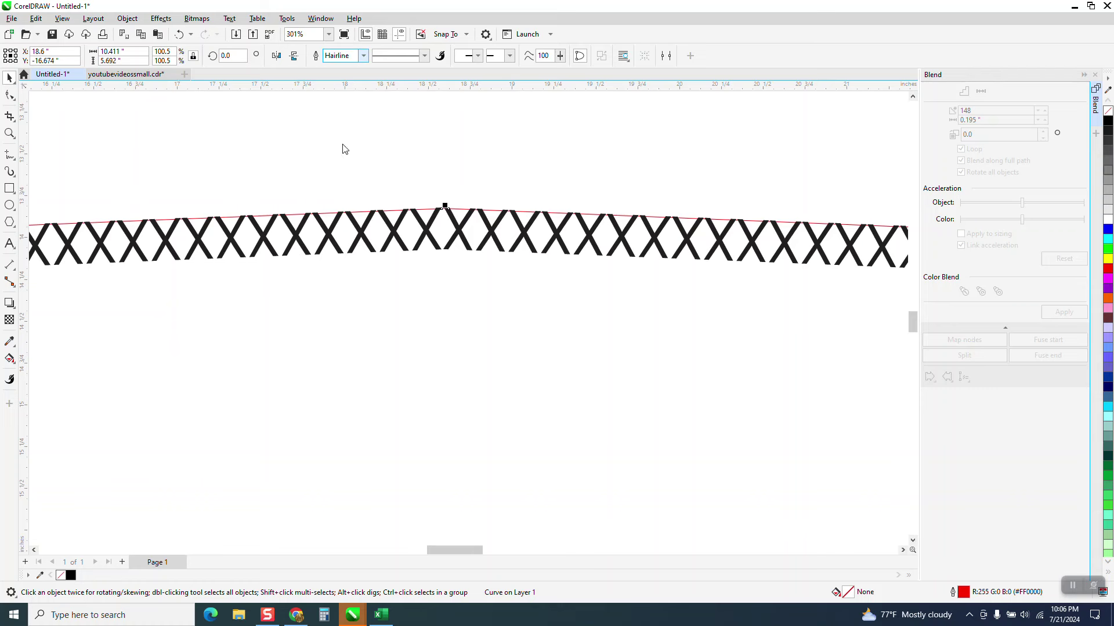
Change the frame's outline color from red to black, leaving the frame without a fill
{"action": "left_click", "coordinate": [1107, 120]}
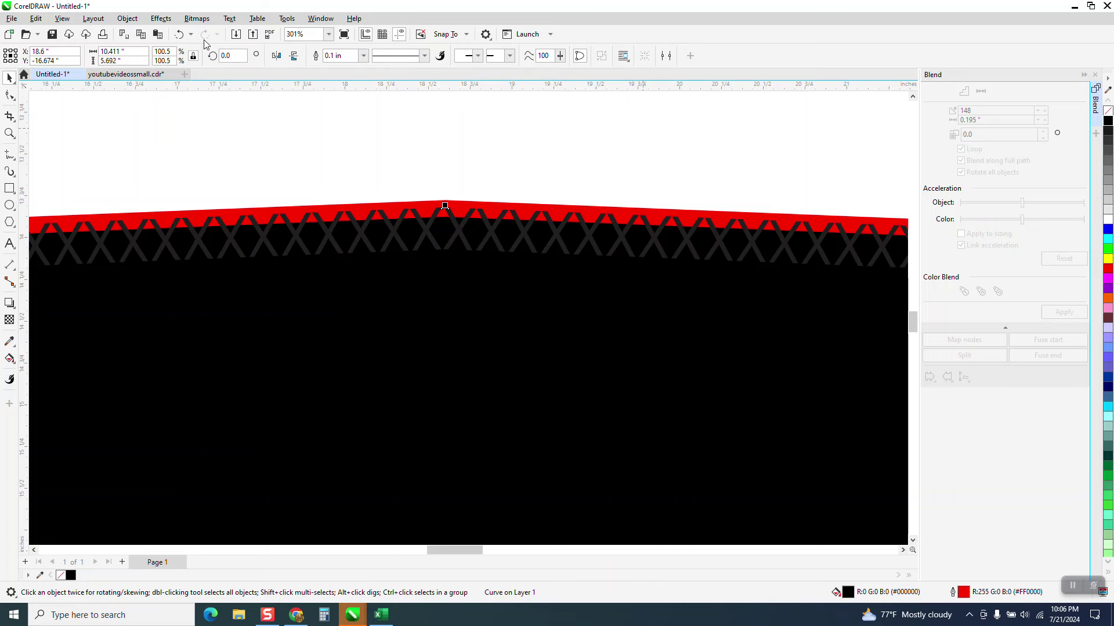
{"action": "left_click", "coordinate": [176, 34]}
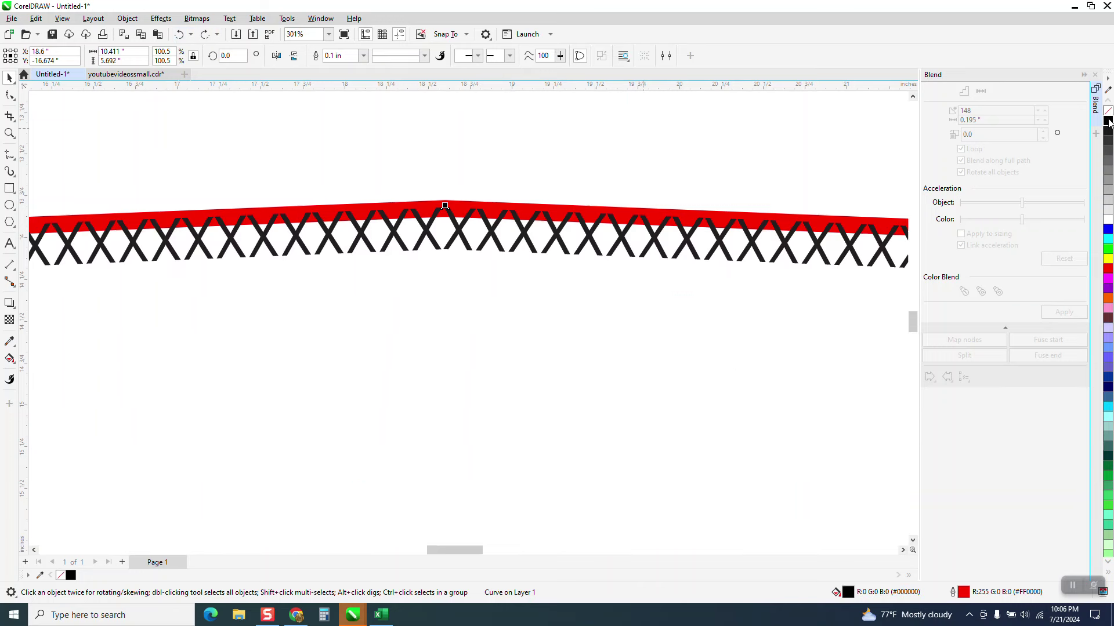
{"action": "right_click", "coordinate": [1108, 122]}
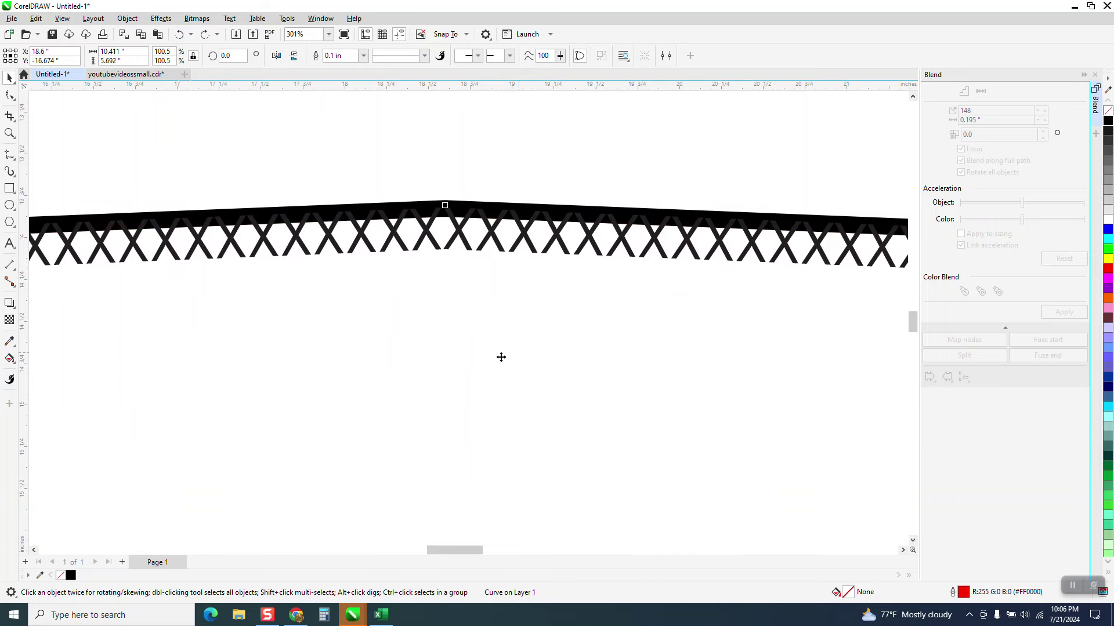
Set the frame's outline width to 0.028 in and deselect the frame
{"action": "scroll", "coordinate": [501, 357], "scroll_direction": "down", "scroll_amount": 1}
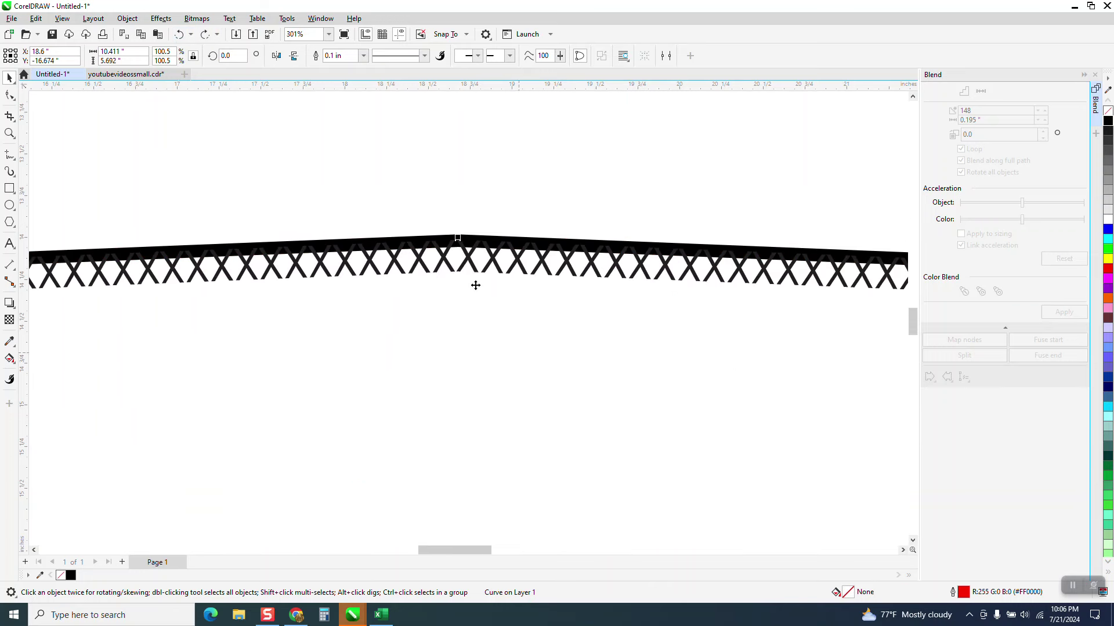
{"action": "left_click", "coordinate": [363, 56]}
{"action": "left_click", "coordinate": [345, 118]}
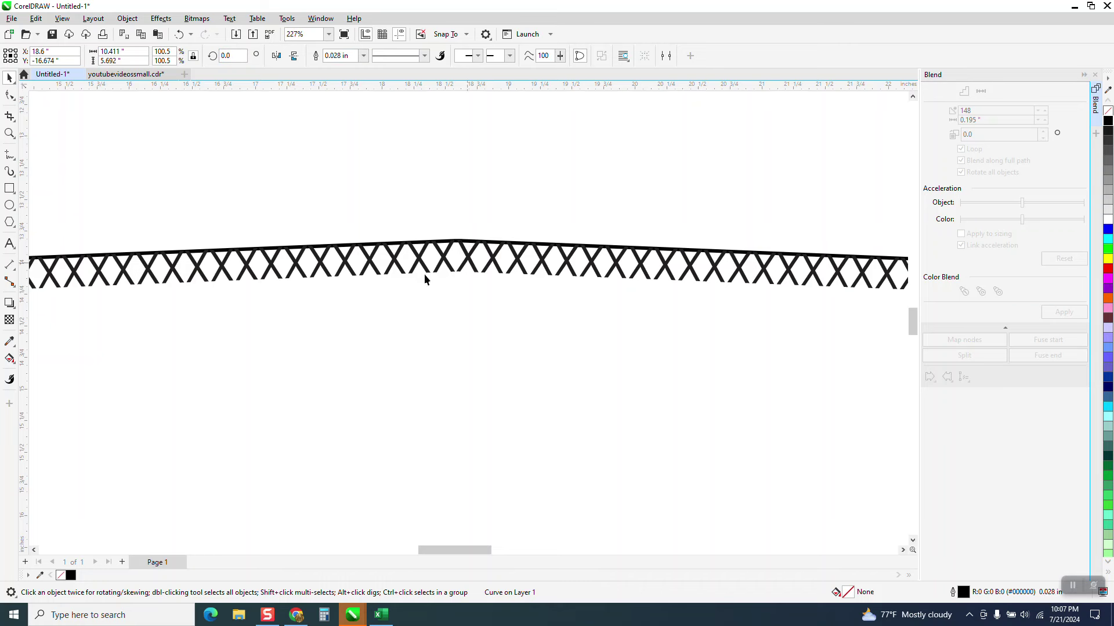
{"action": "key", "text": "Escape"}
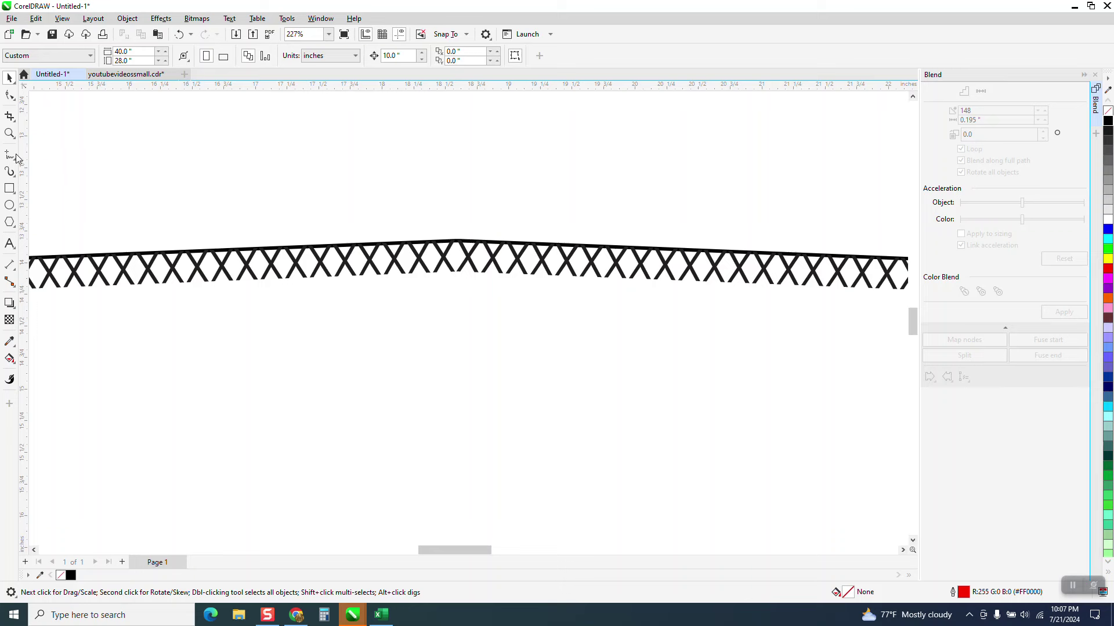
Examine how the X letters meet the black frame outline along its upper edge and around the whole border
{"action": "left_click", "coordinate": [9, 133]}
{"action": "left_click_drag", "start_coordinate": [261, 228], "coordinate": [380, 273]}
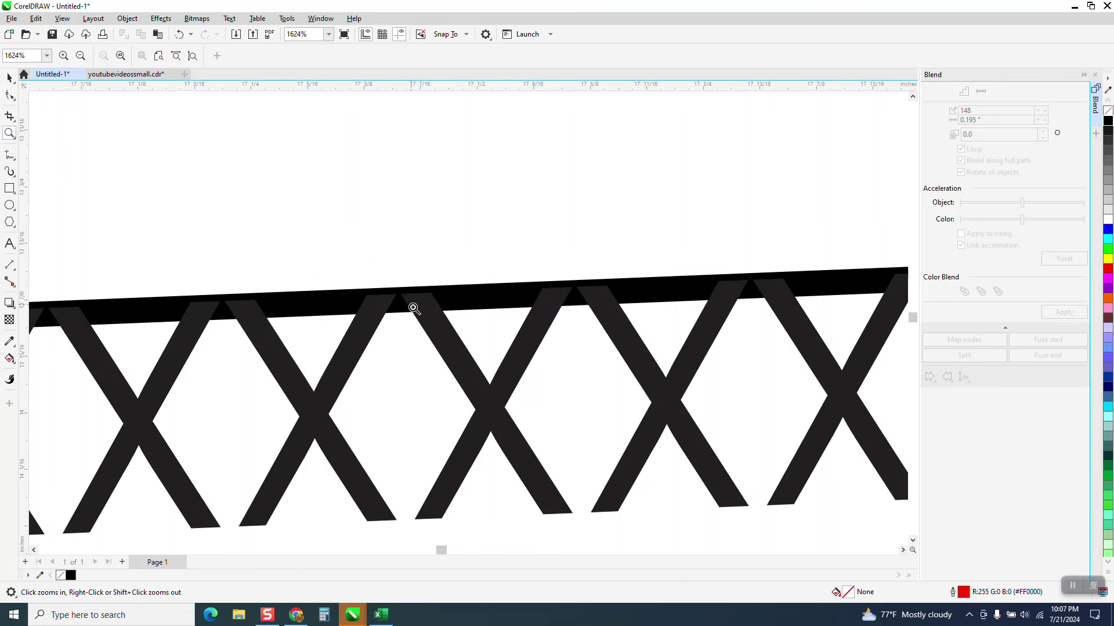
{"action": "scroll", "coordinate": [409, 166], "scroll_direction": "down", "scroll_amount": 2}
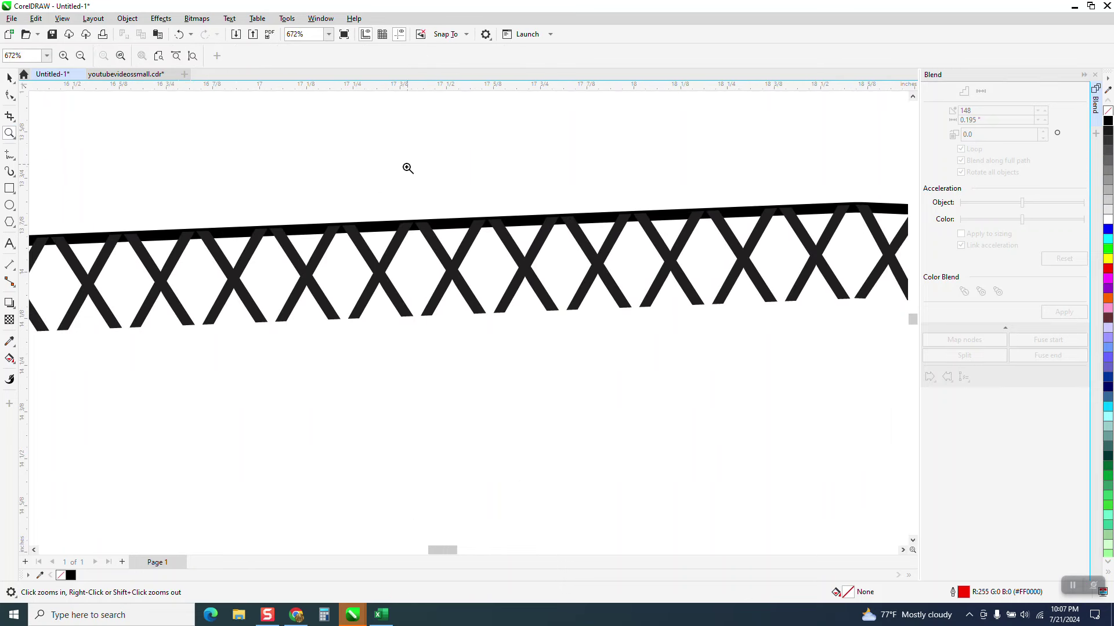
{"action": "scroll", "coordinate": [459, 217], "scroll_direction": "down", "scroll_amount": 2}
{"action": "scroll", "coordinate": [278, 238], "scroll_direction": "down", "scroll_amount": 2}
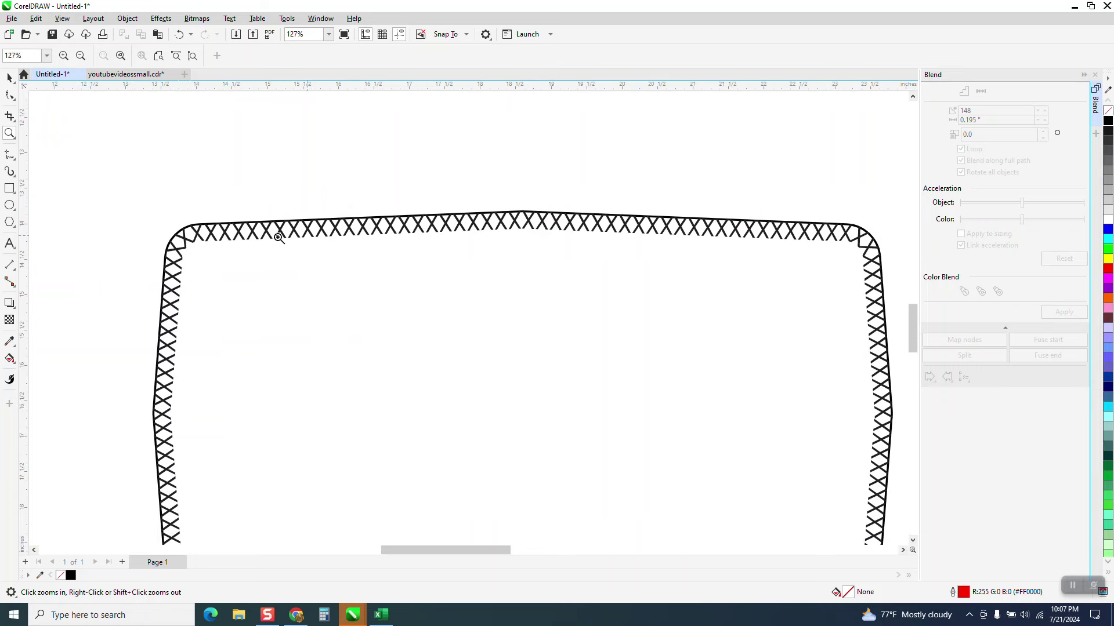
{"action": "scroll", "coordinate": [228, 210], "scroll_direction": "down", "scroll_amount": 1}
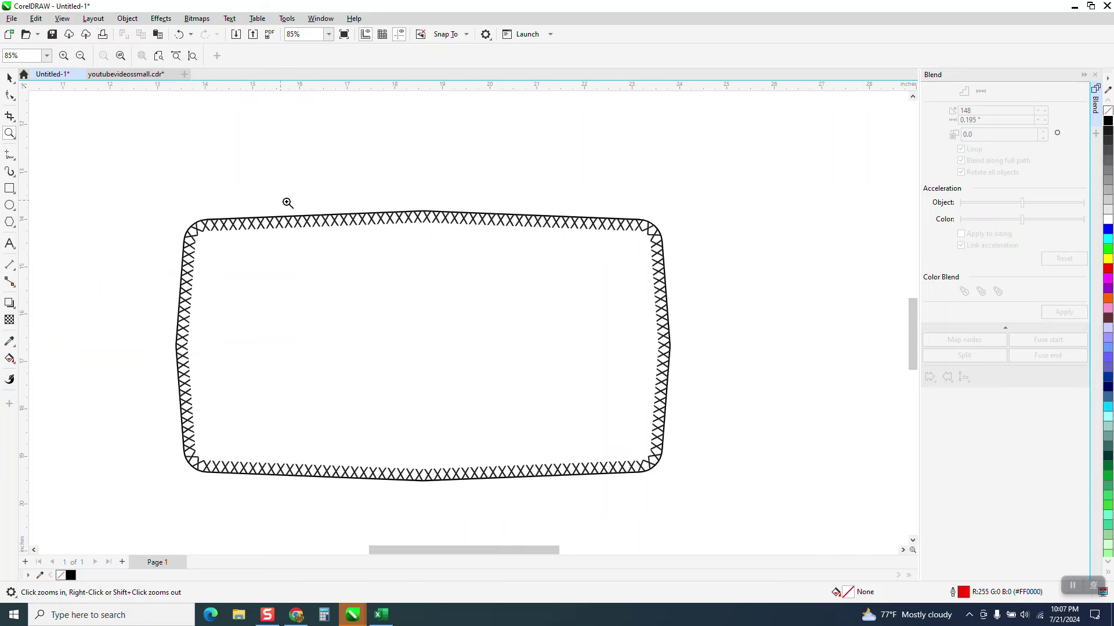
{"action": "scroll", "coordinate": [434, 244], "scroll_direction": "down", "scroll_amount": 1}
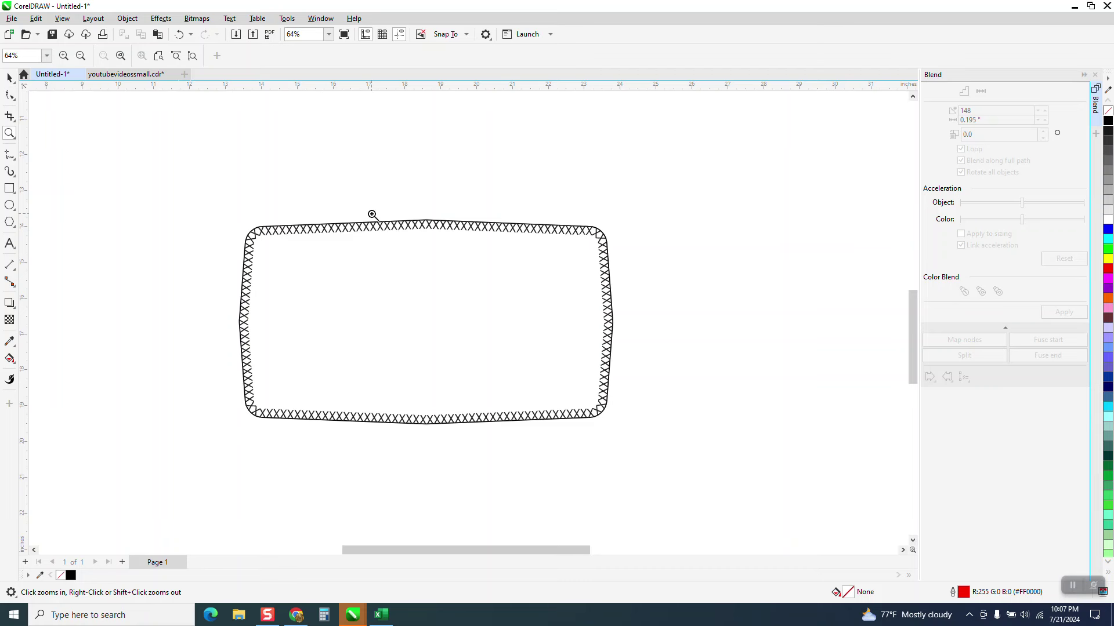
{"action": "left_click_drag", "start_coordinate": [475, 254], "coordinate": [474, 253]}
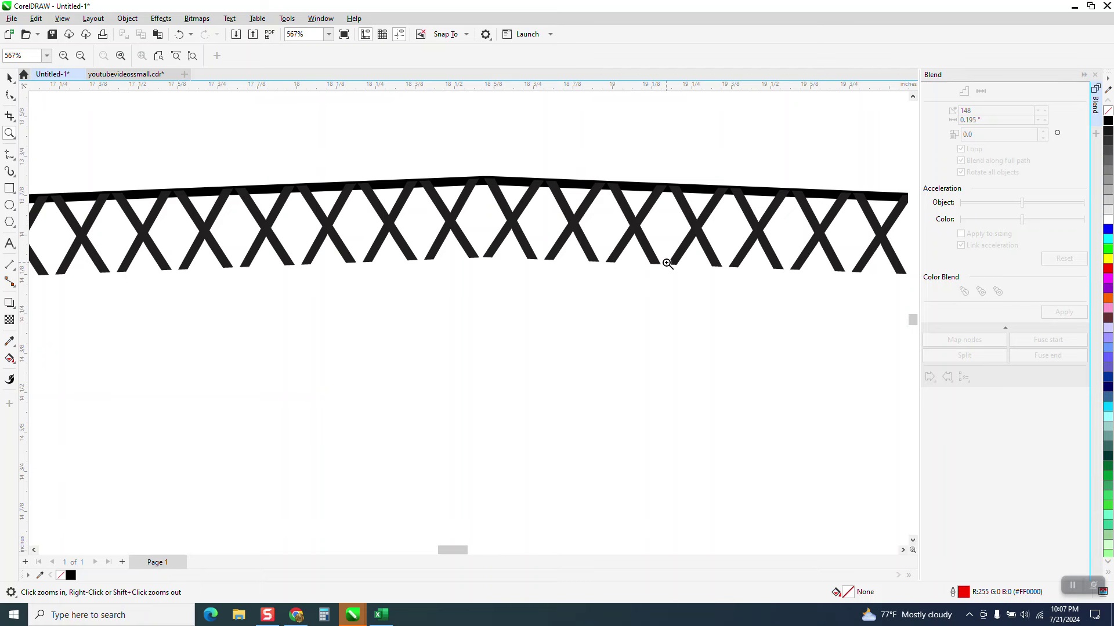
{"action": "scroll", "coordinate": [592, 241], "scroll_direction": "down", "scroll_amount": 3}
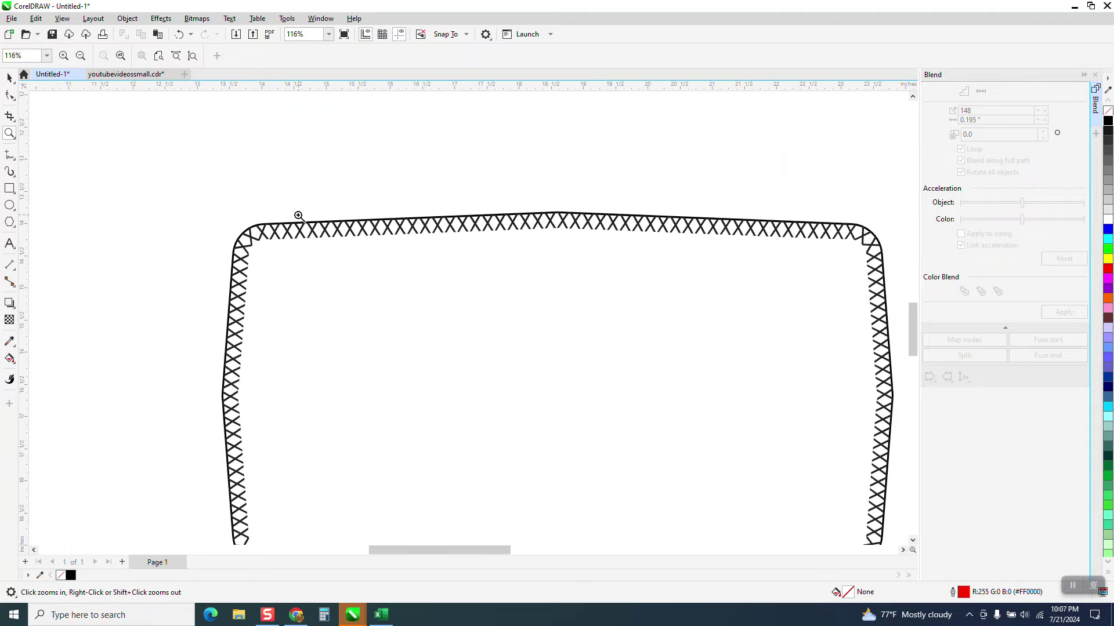
Select all objects and ungroup everything so the X letters are separate objects
{"action": "left_click_drag", "start_coordinate": [235, 223], "coordinate": [270, 257]}
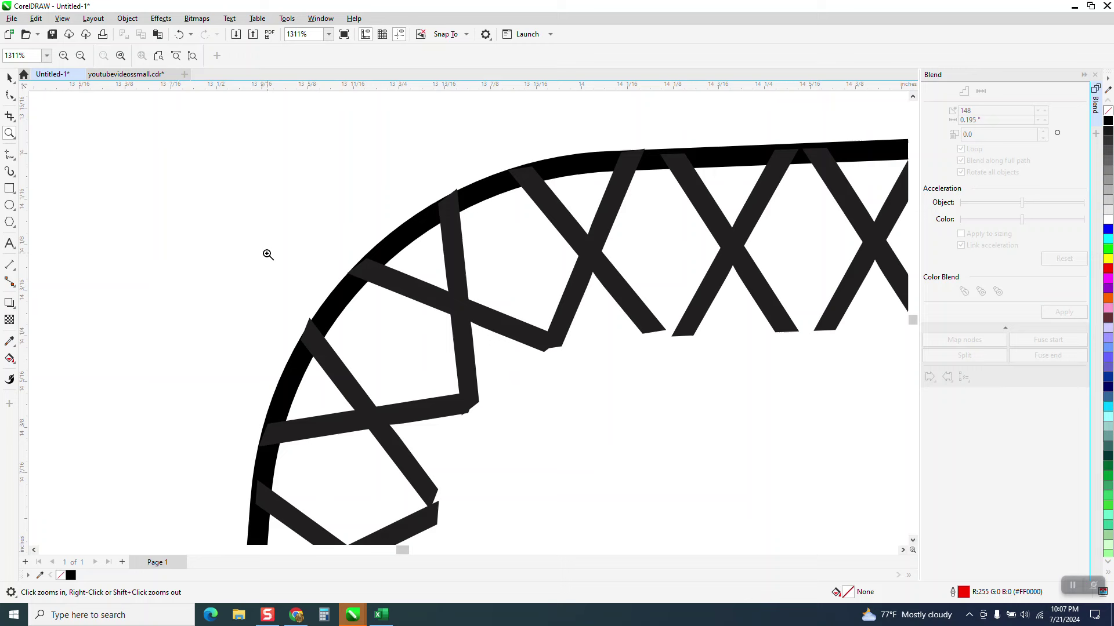
{"action": "scroll", "coordinate": [271, 226], "scroll_direction": "down", "scroll_amount": 1}
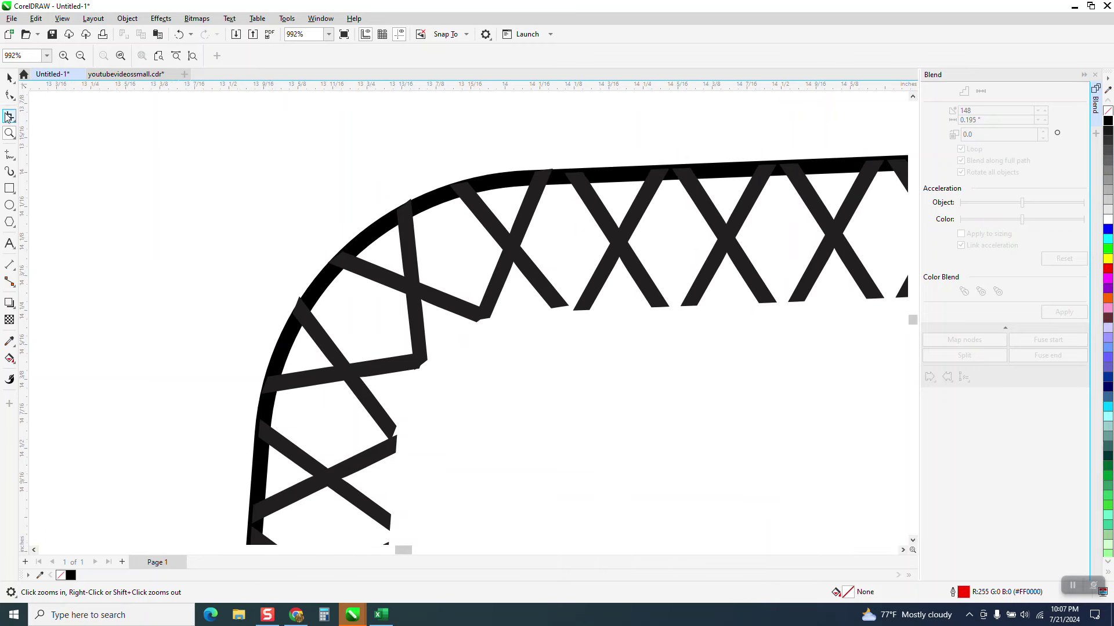
{"action": "key", "text": "space"}
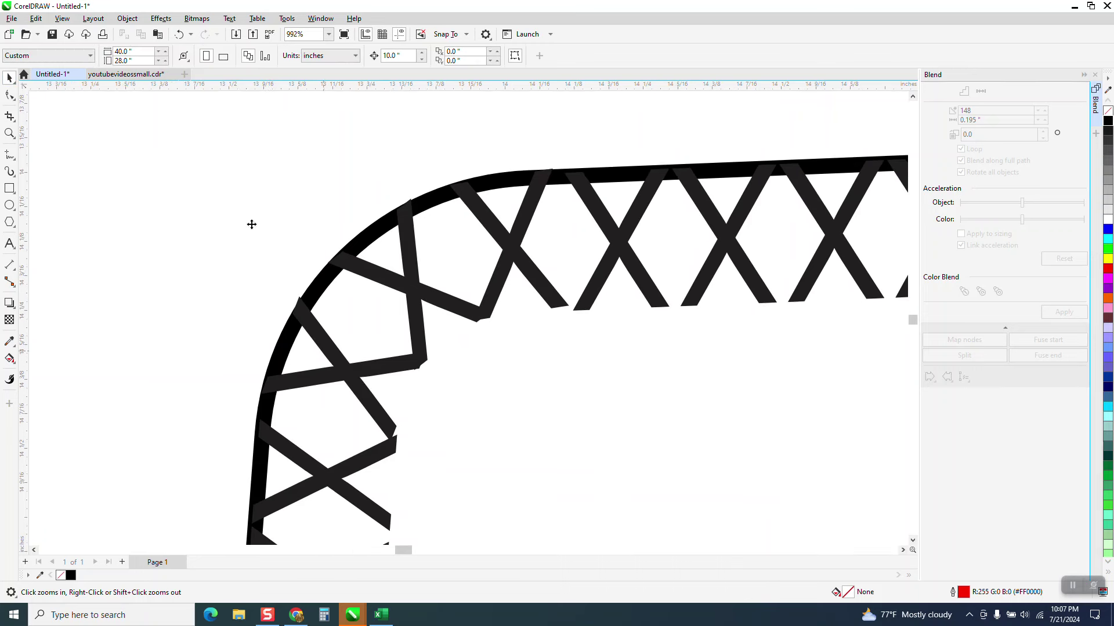
{"action": "key", "text": "ctrl+a"}
{"action": "left_click", "coordinate": [127, 18]}
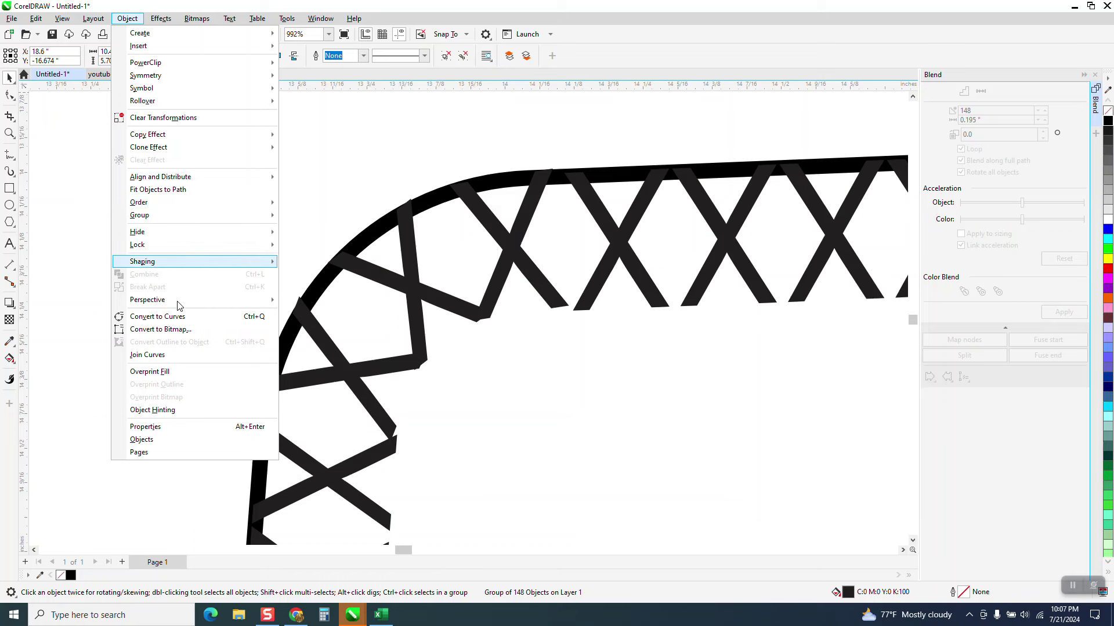
{"action": "mouse_move", "coordinate": [249, 216]}
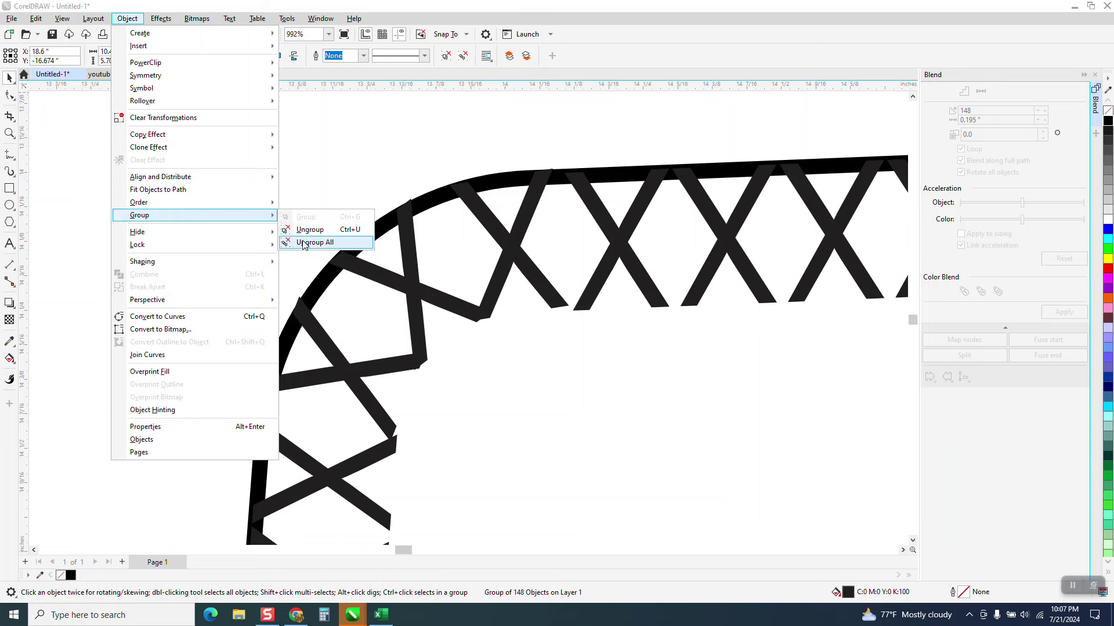
{"action": "left_click", "coordinate": [304, 243]}
Rotate the X on the frame's upper-left curve by about 4 degrees and reposition it so its inner ends meet the neighboring Xs
{"action": "left_click", "coordinate": [392, 429]}
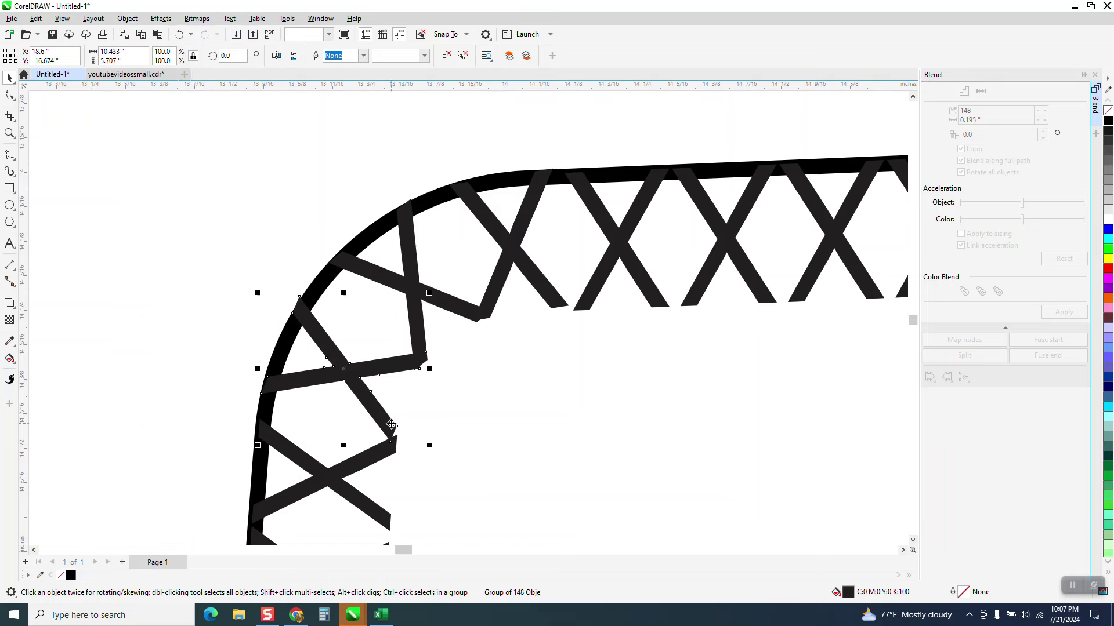
{"action": "left_click_drag", "start_coordinate": [392, 430], "coordinate": [398, 432]}
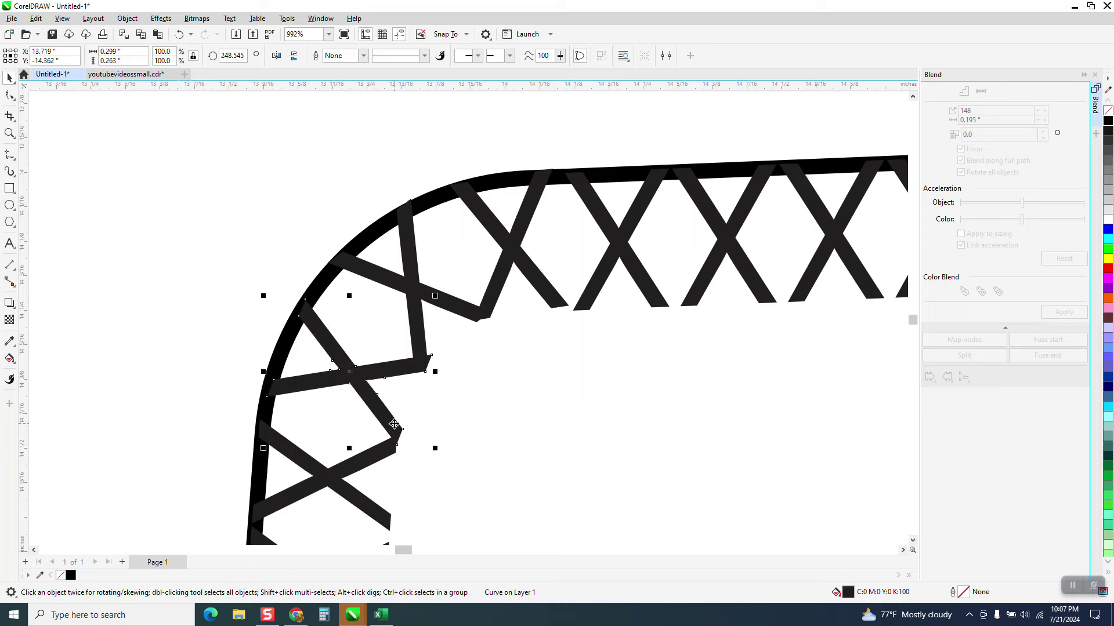
{"action": "left_click", "coordinate": [397, 369]}
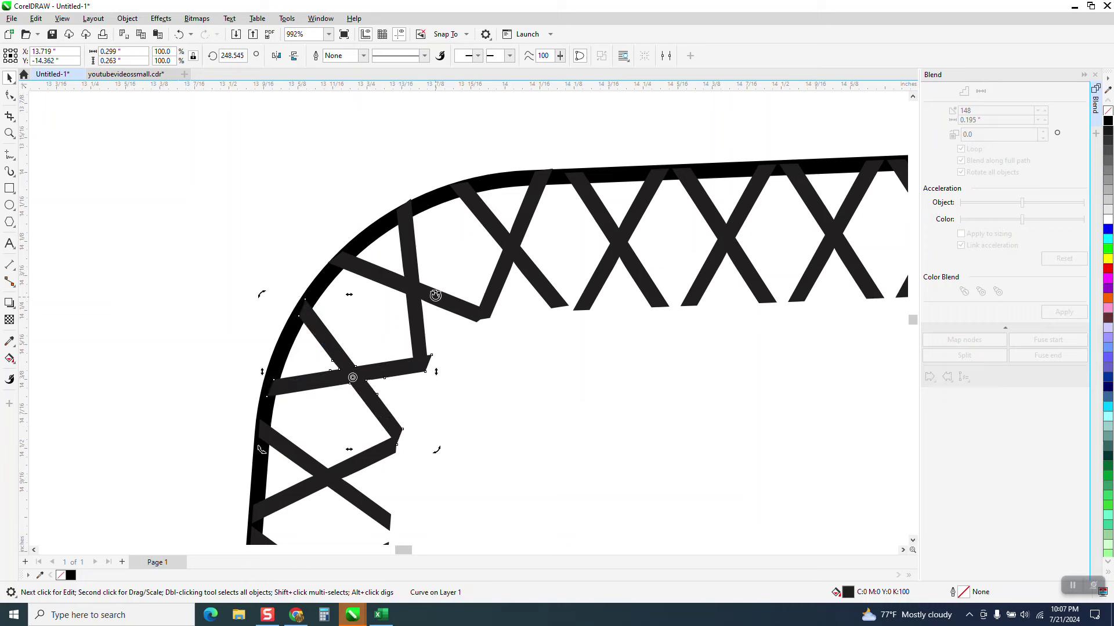
{"action": "left_click_drag", "start_coordinate": [436, 294], "coordinate": [430, 288]}
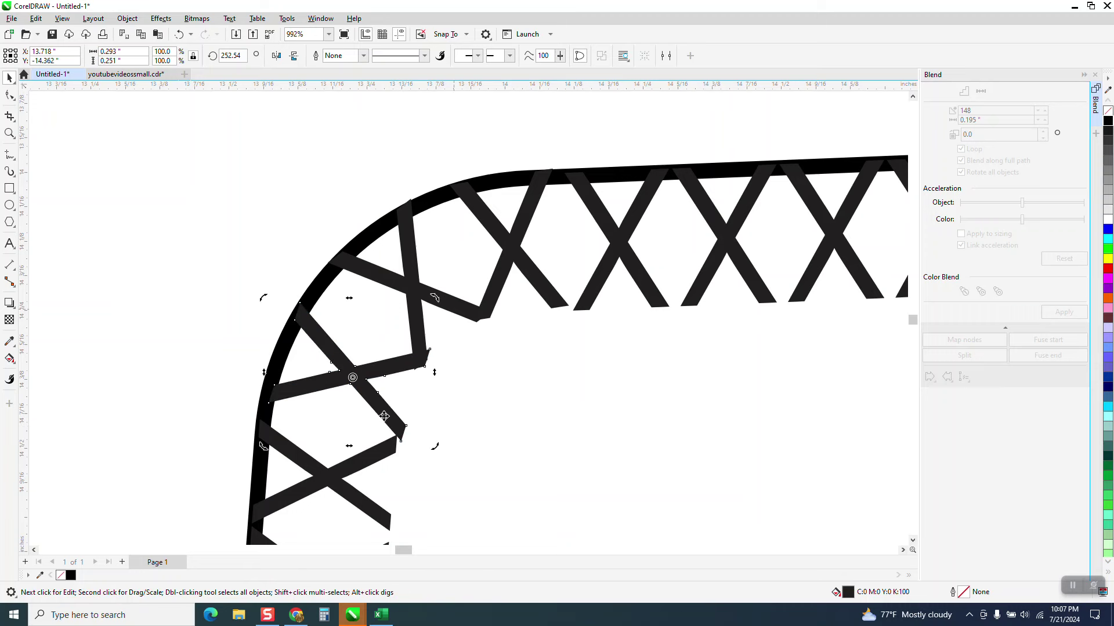
{"action": "left_click_drag", "start_coordinate": [383, 416], "coordinate": [375, 430]}
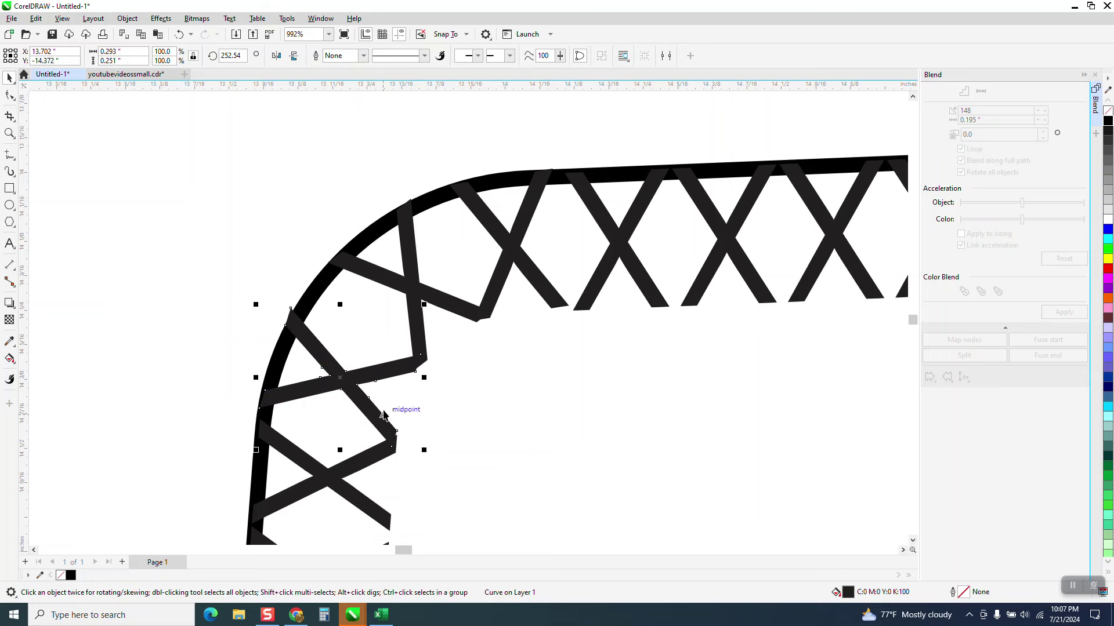
{"action": "left_click", "coordinate": [243, 293]}
{"action": "scroll", "coordinate": [305, 313], "scroll_direction": "down", "scroll_amount": 3}
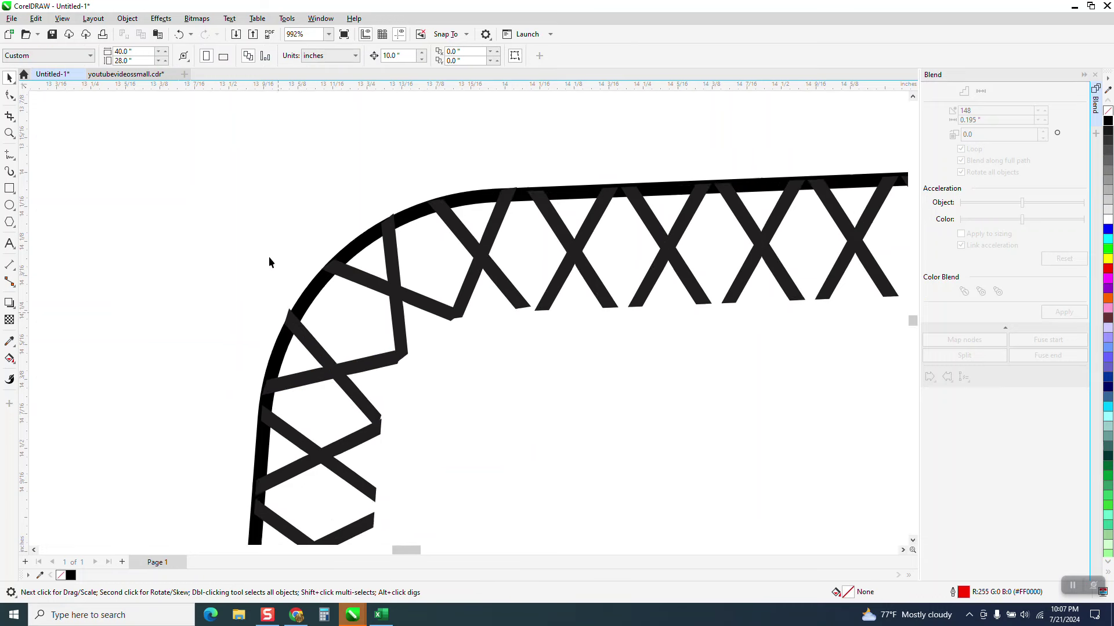